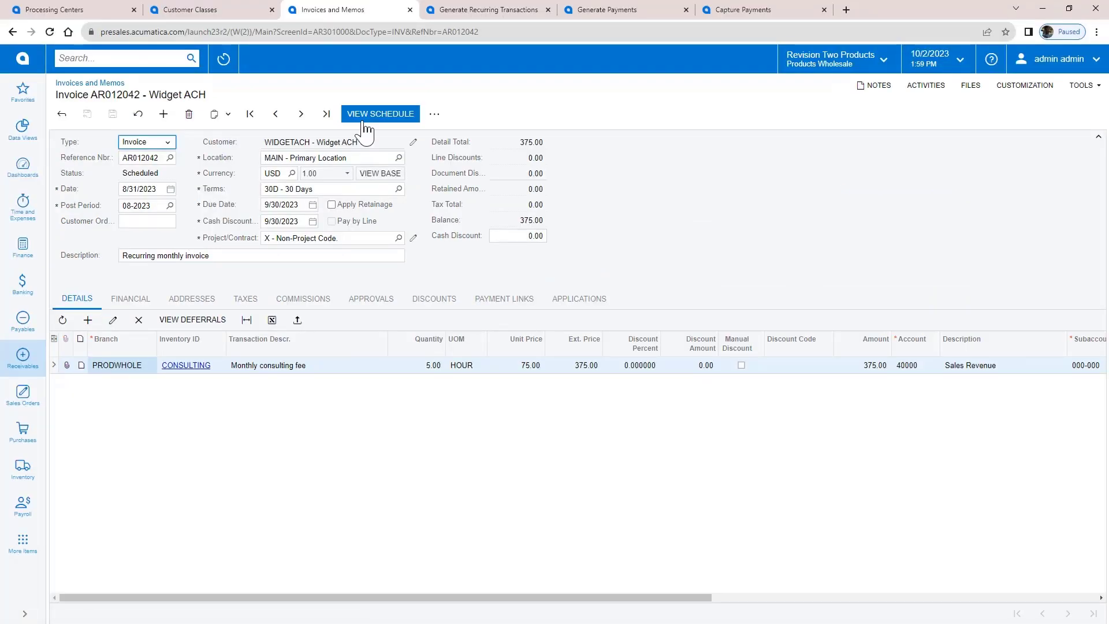
# Run the Annual consulting for ACH schedule now and review the newly generated invoice AR012044.
pyautogui.click(364, 123)
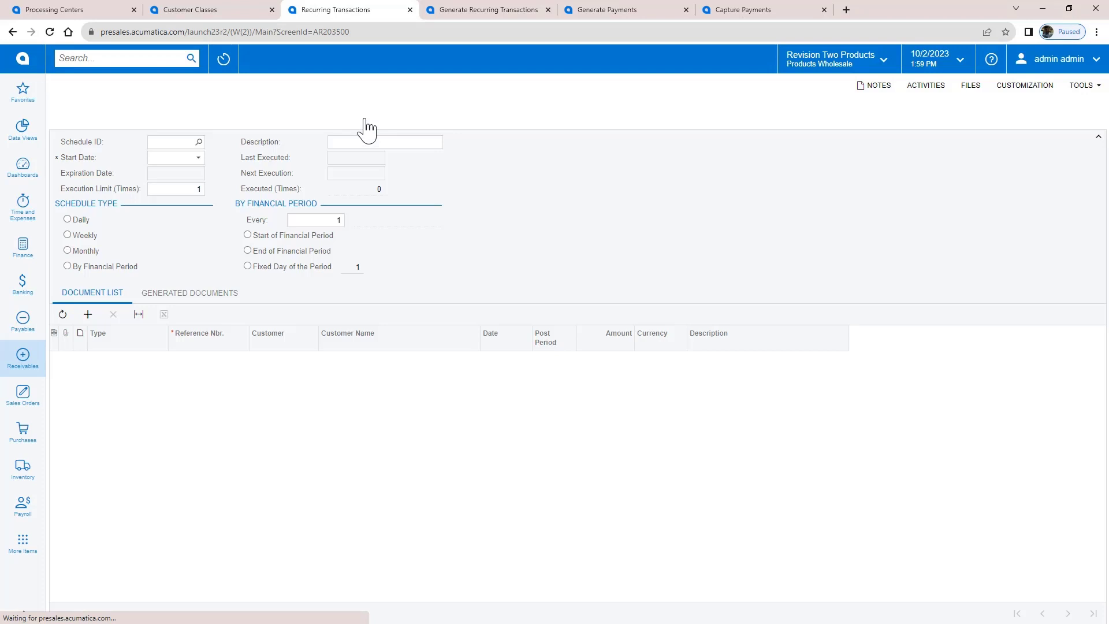
pyautogui.click(336, 115)
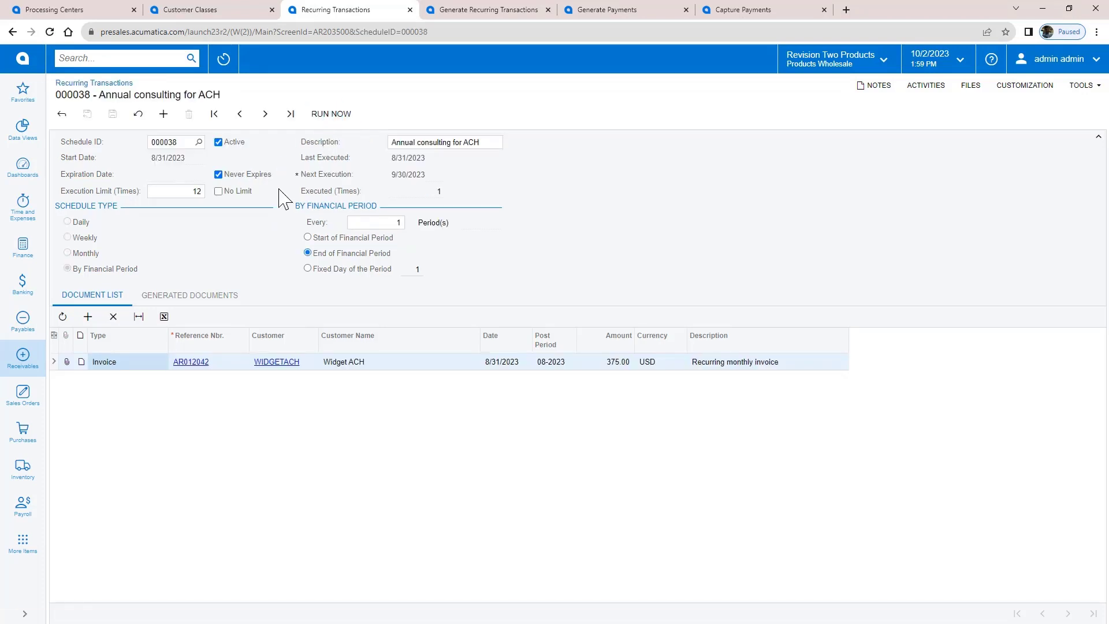
pyautogui.click(162, 297)
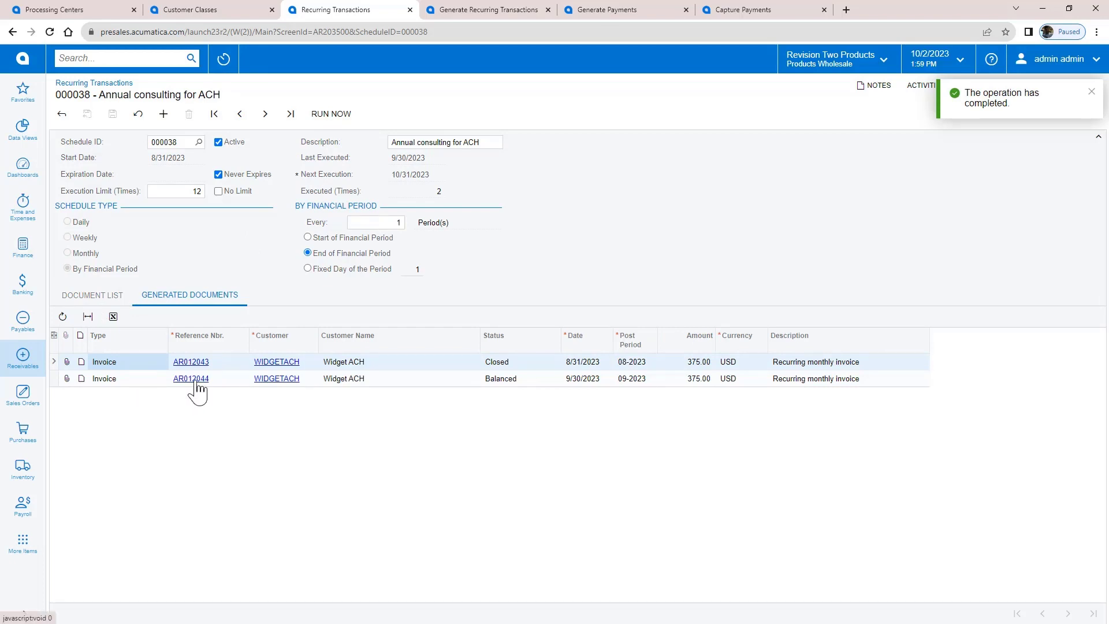
pyautogui.click(196, 383)
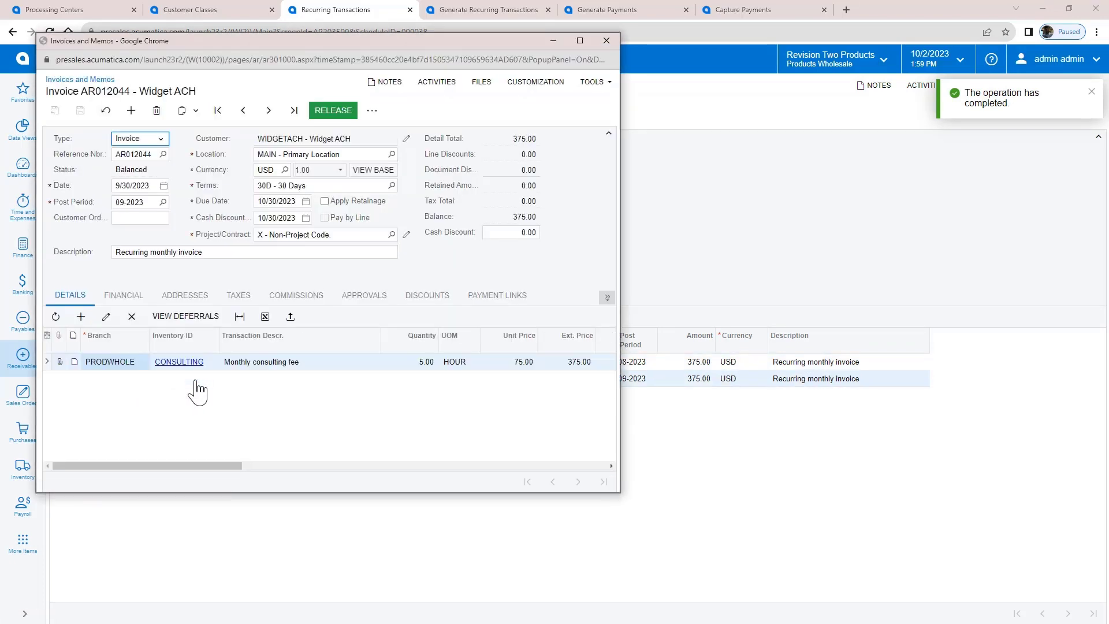
pyautogui.click(606, 40)
# Generate a payment for due invoice AR012044 on the Generate Payments screen.
pyautogui.click(615, 10)
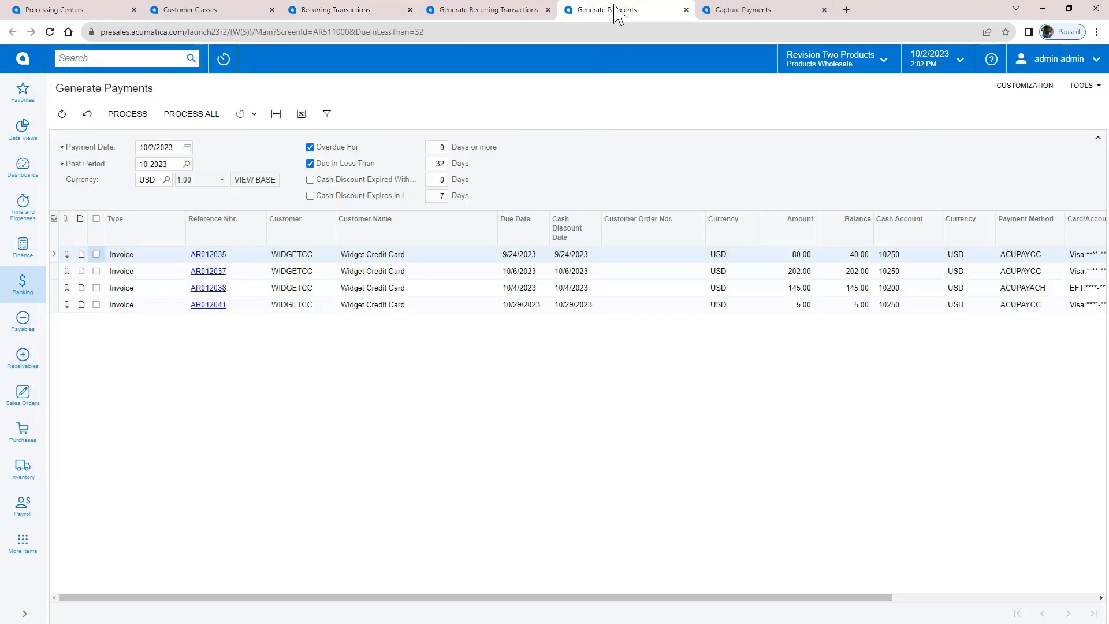
pyautogui.click(61, 113)
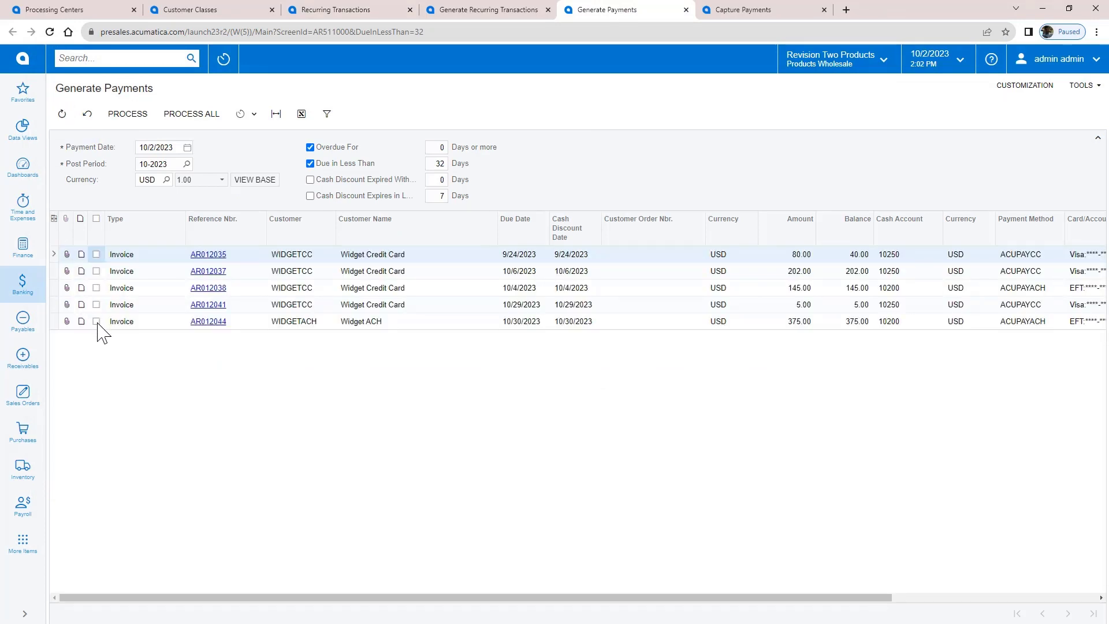
pyautogui.click(97, 321)
pyautogui.click(128, 115)
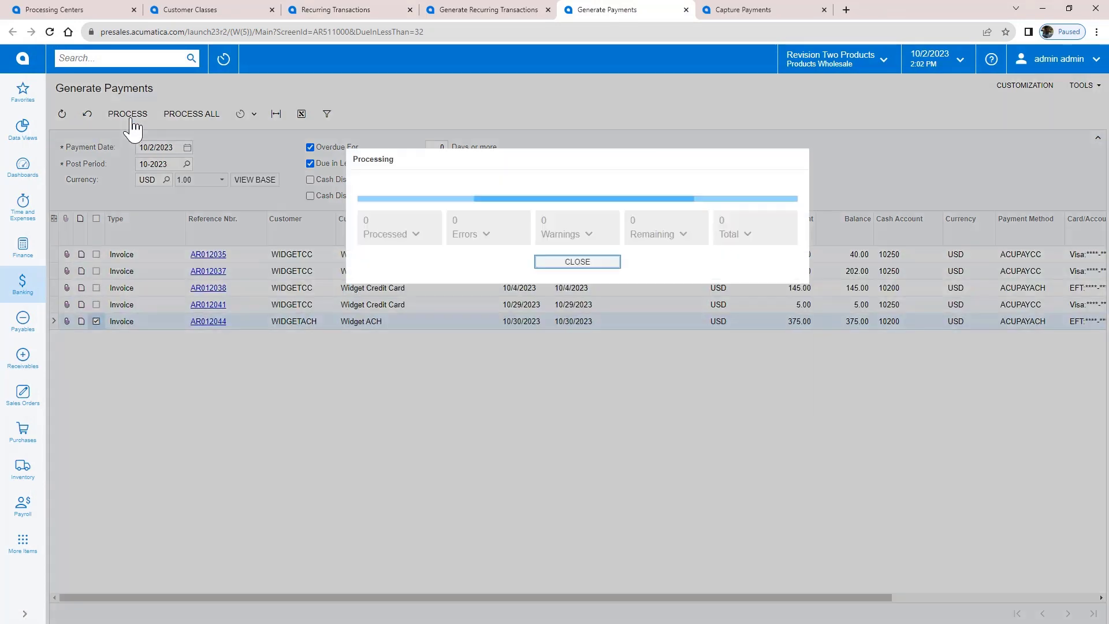
pyautogui.click(555, 264)
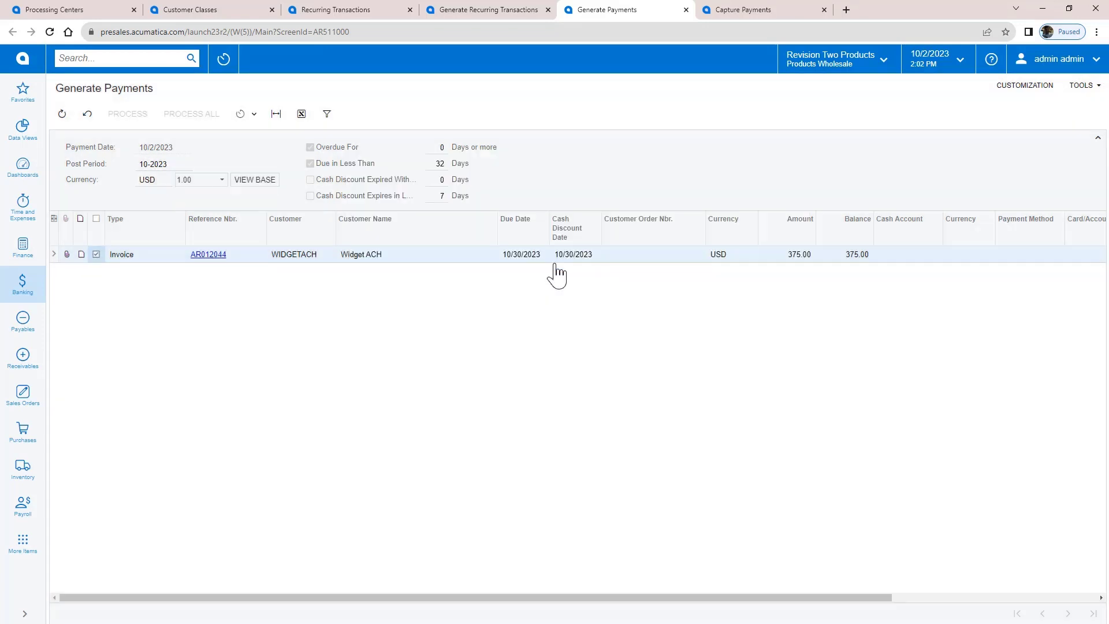
# Capture all pending payments, including 375.00 payment 004490, with a November 1, 2023 date cutoff.
pyautogui.click(753, 12)
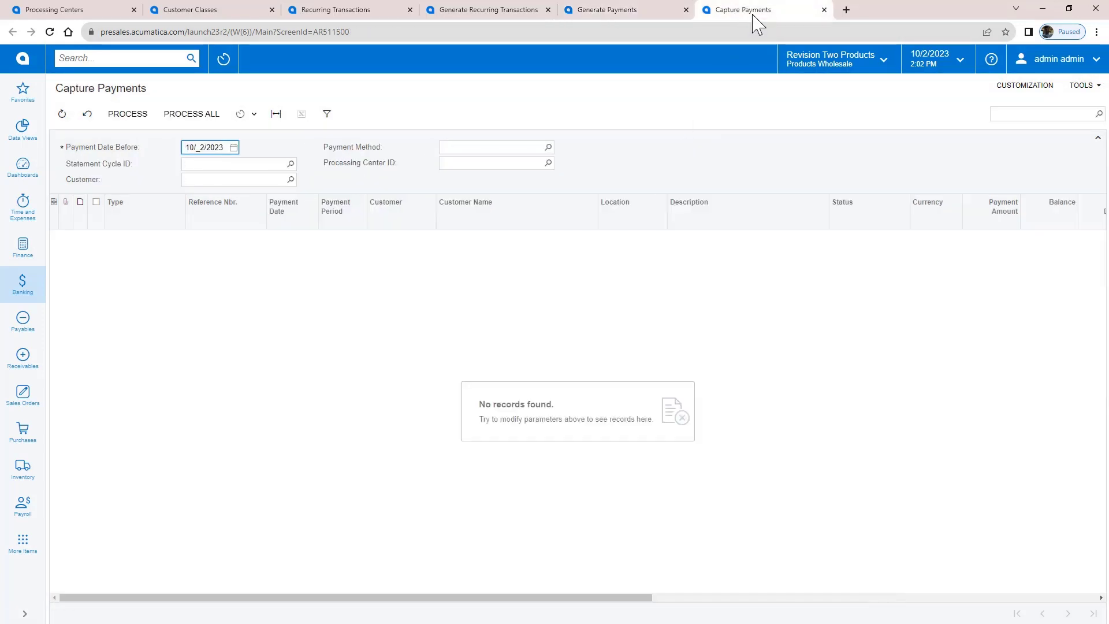
pyautogui.click(234, 148)
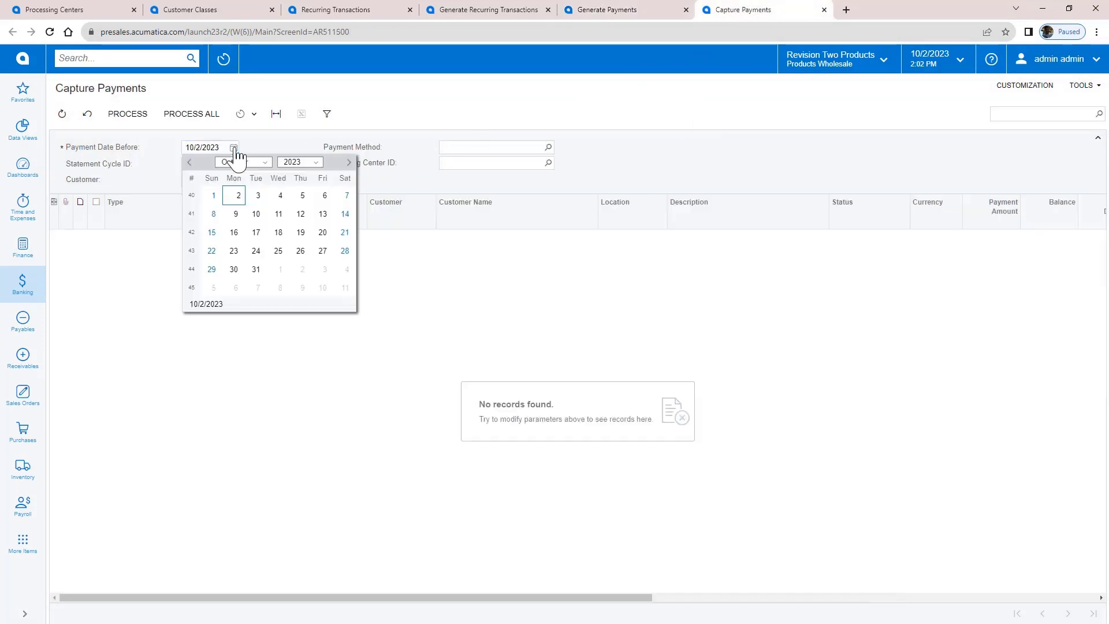
pyautogui.click(257, 267)
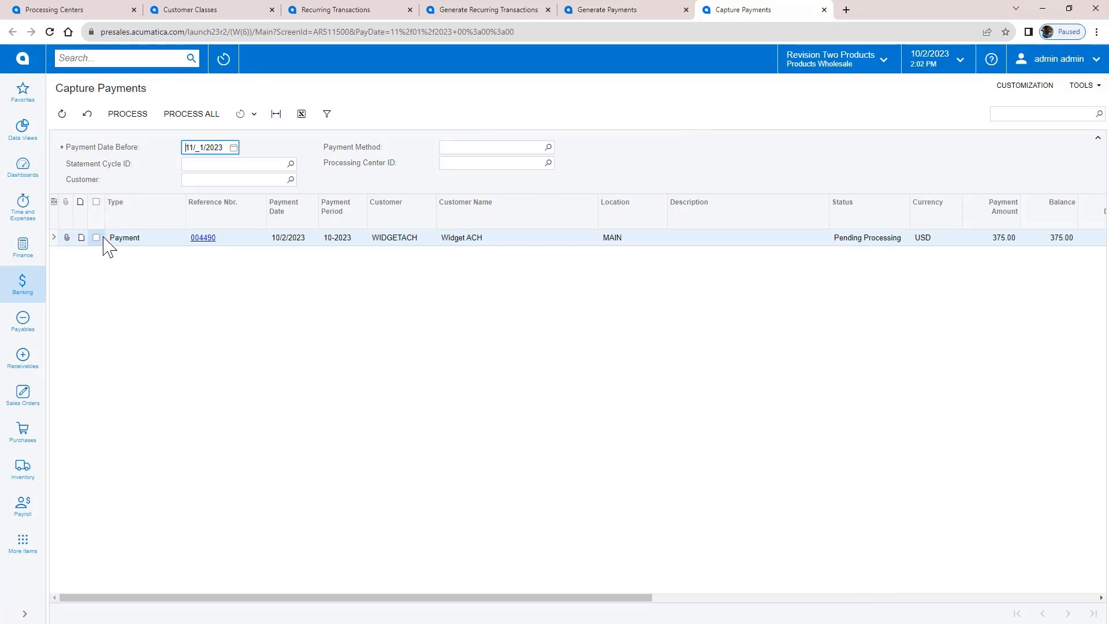
pyautogui.click(178, 114)
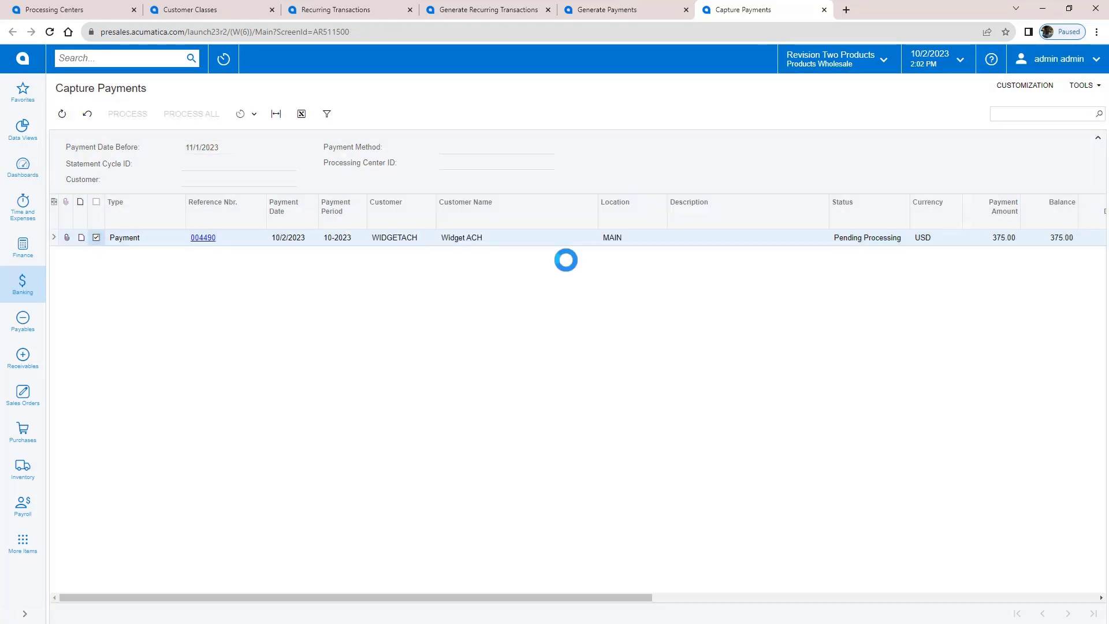
# Open invoice AR012044 and check its applications show it Closed by payment 004490.
pyautogui.click(321, 10)
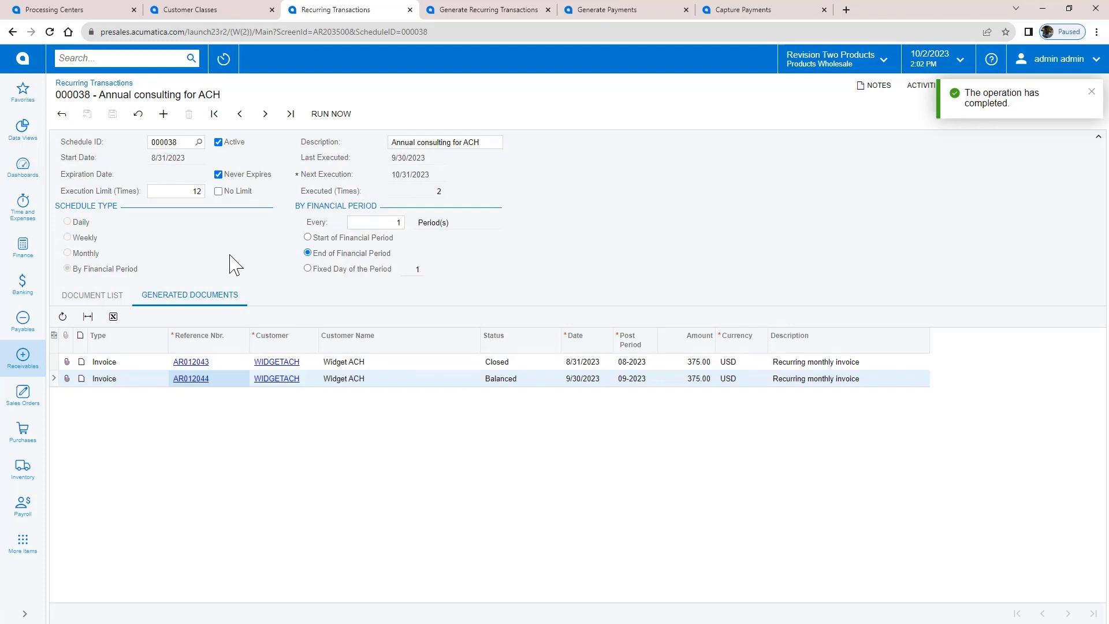
pyautogui.click(193, 380)
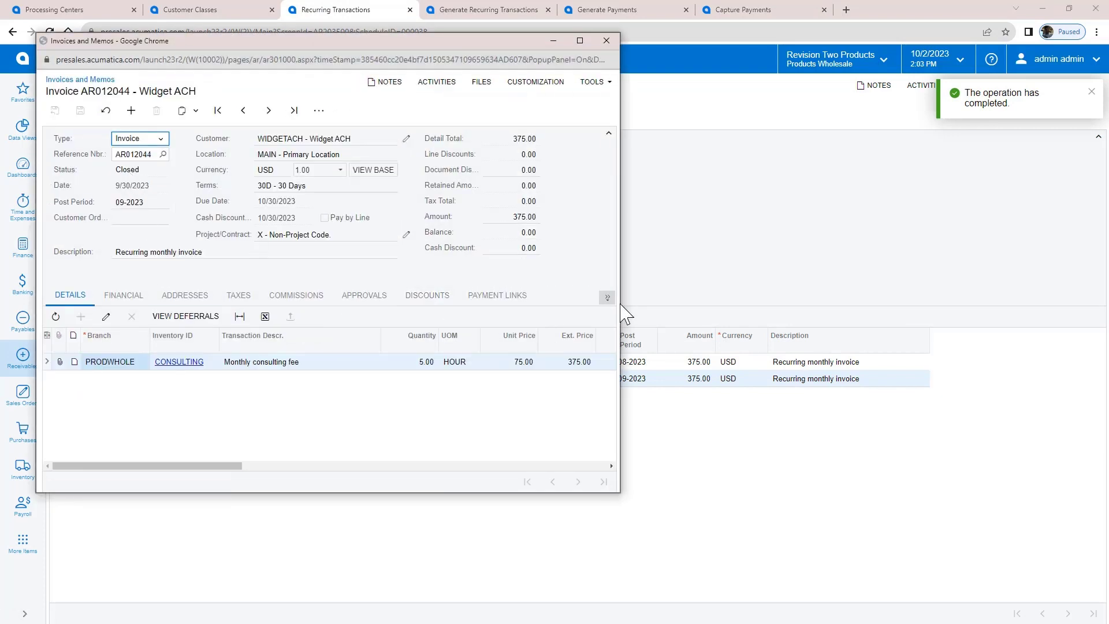
pyautogui.moveTo(620, 306); pyautogui.dragTo(706, 306)
pyautogui.click(570, 296)
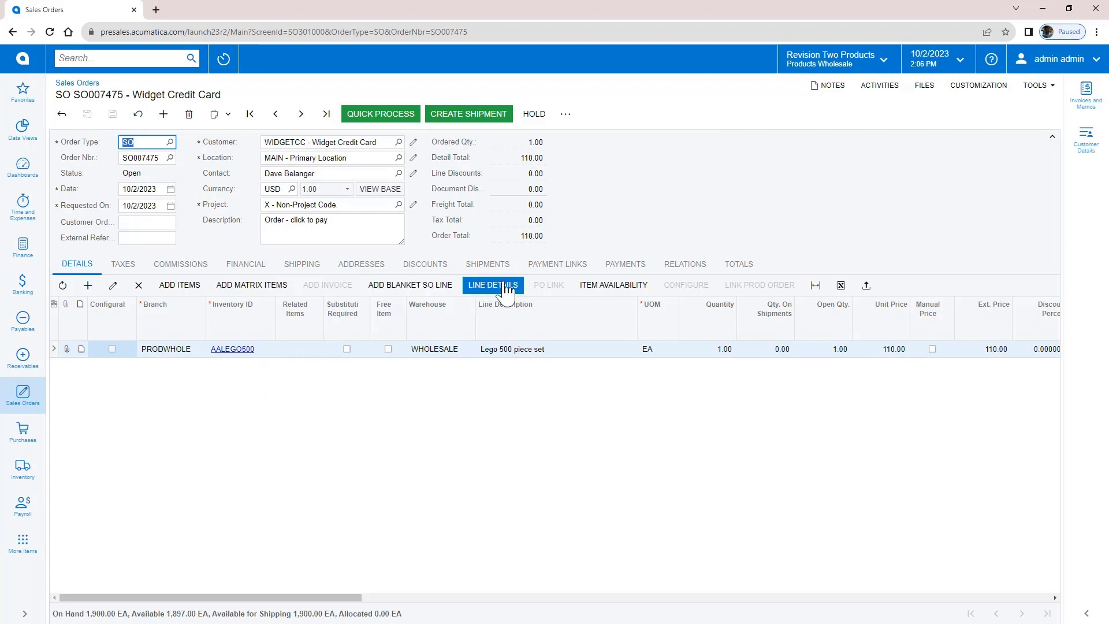
# Create an ACUPAY payment link for sales order SO007475, leaving the link status Open.
pyautogui.click(561, 267)
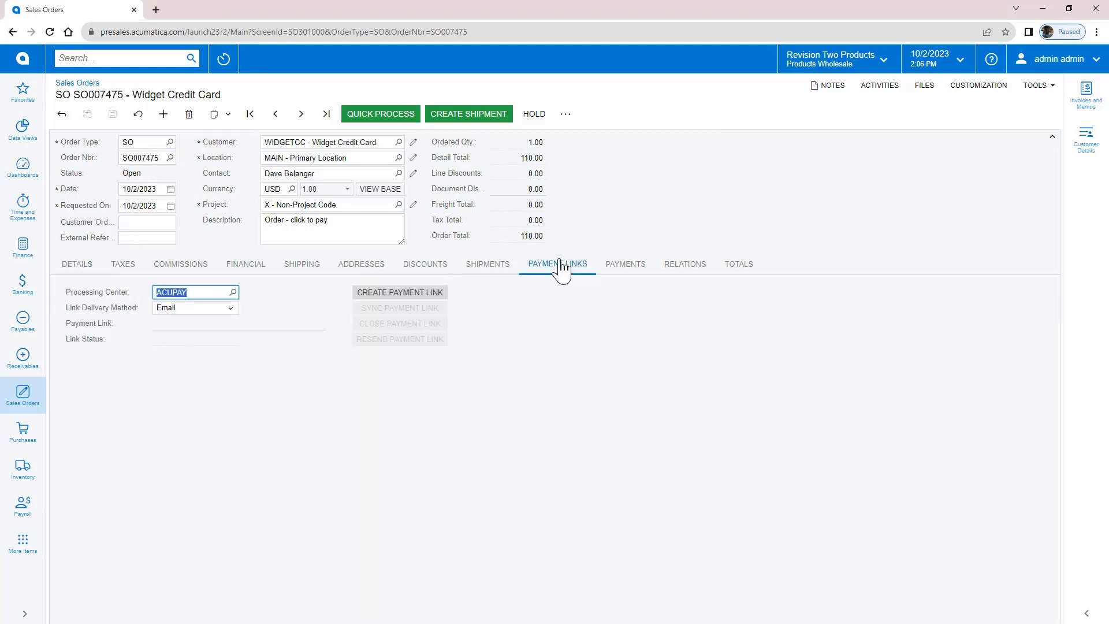
pyautogui.click(412, 295)
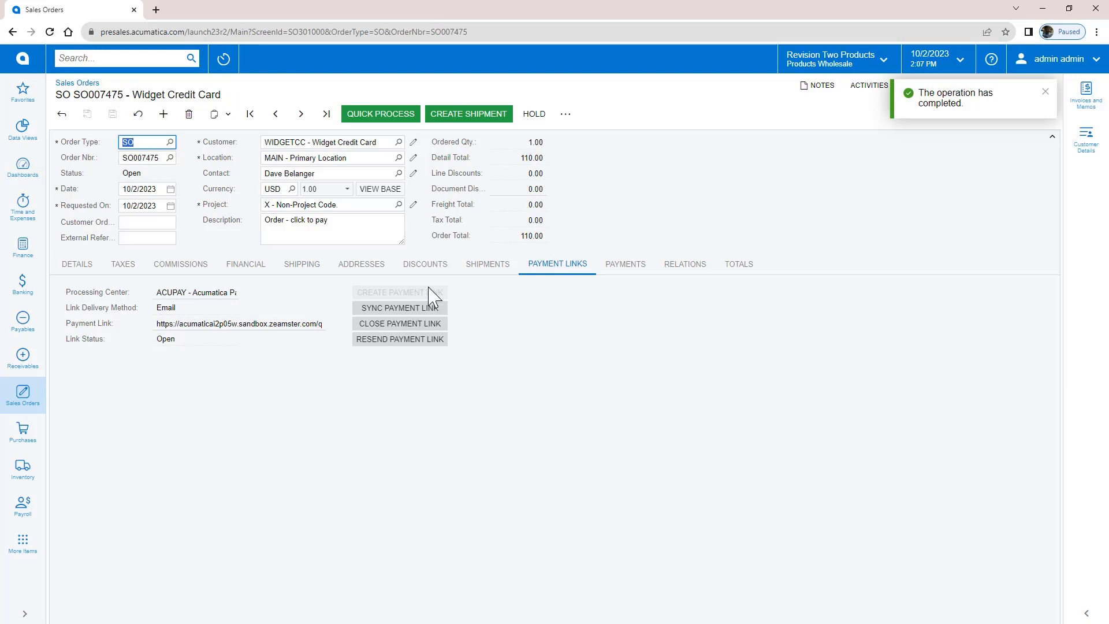
pyautogui.click(1046, 93)
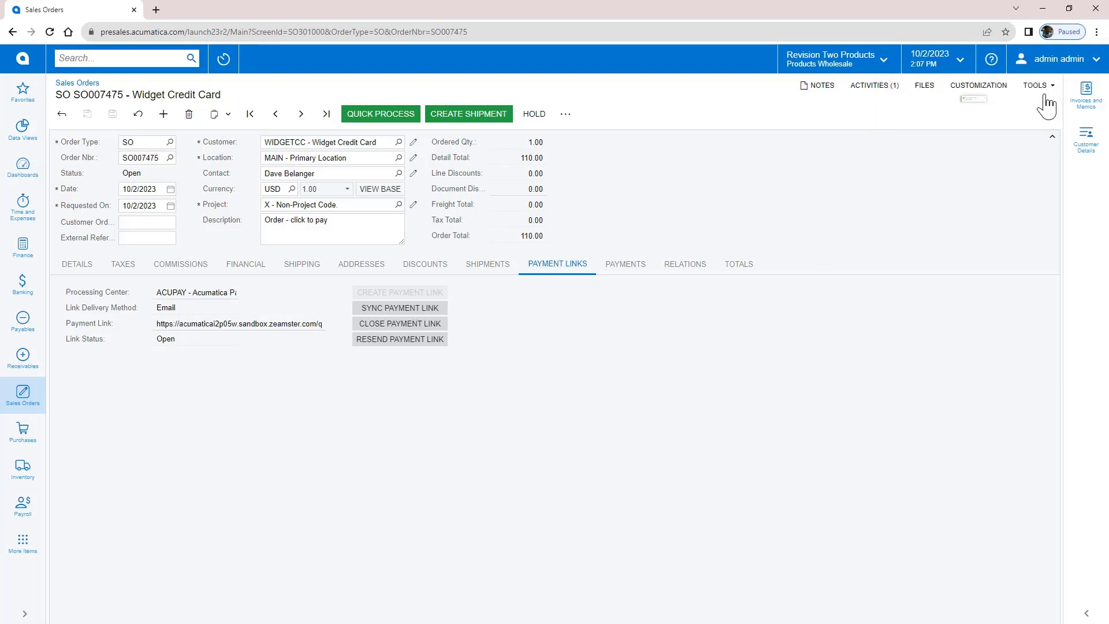
# Print sales order SO007475 and open its Pay now link in a new tab.
pyautogui.click(564, 115)
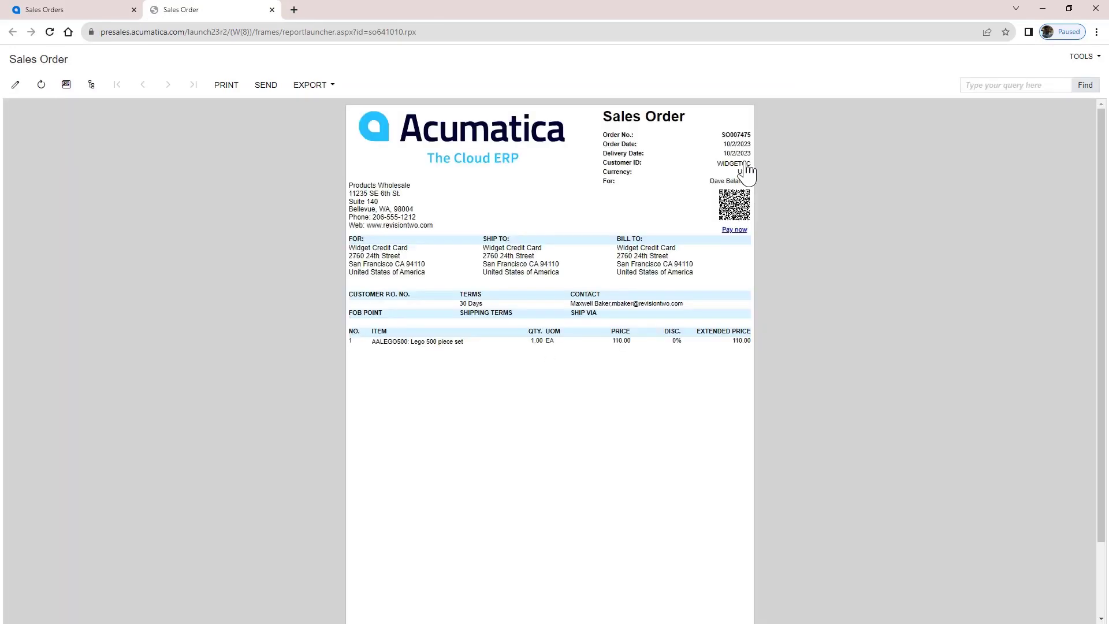
pyautogui.rightClick(742, 231)
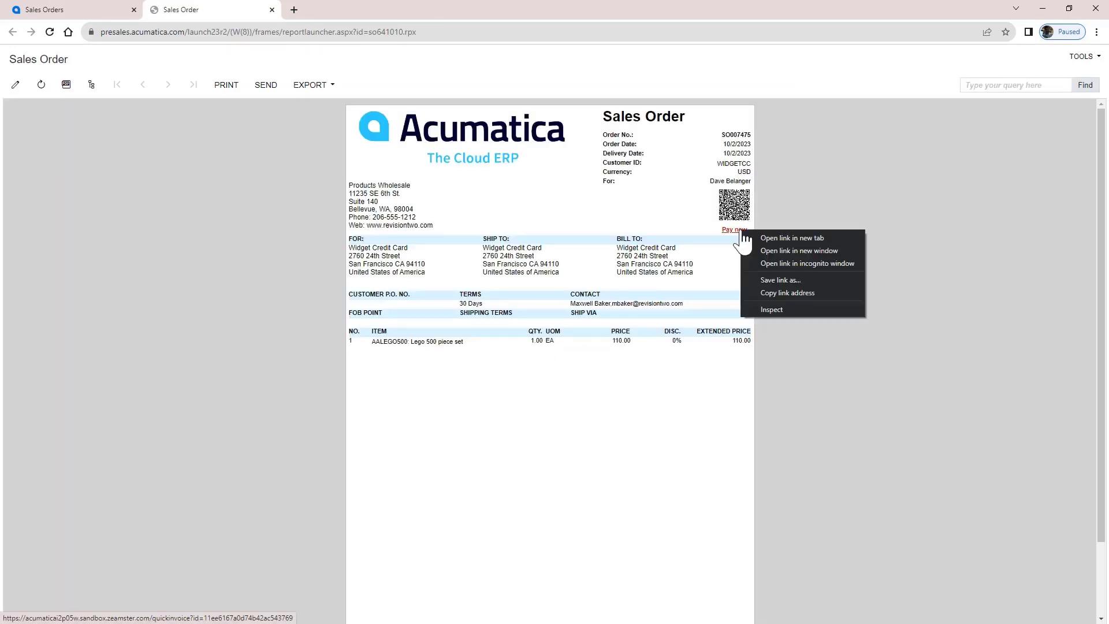
pyautogui.click(761, 238)
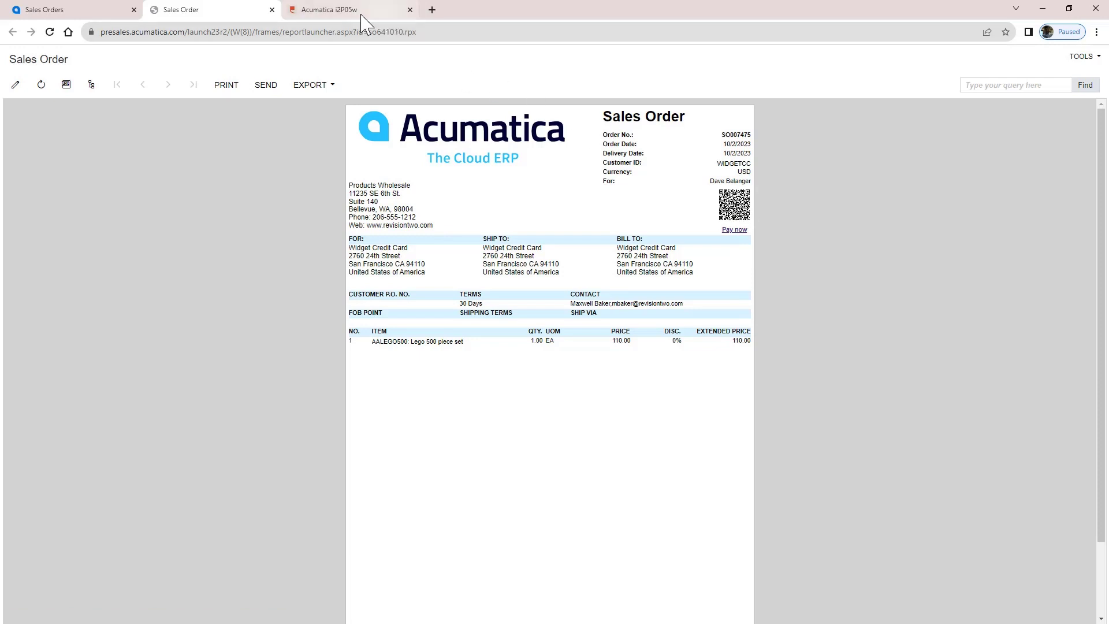
# Start paying order S0007475's 110.00 balance, entering card number, April 2025 expiry and security code.
pyautogui.click(347, 11)
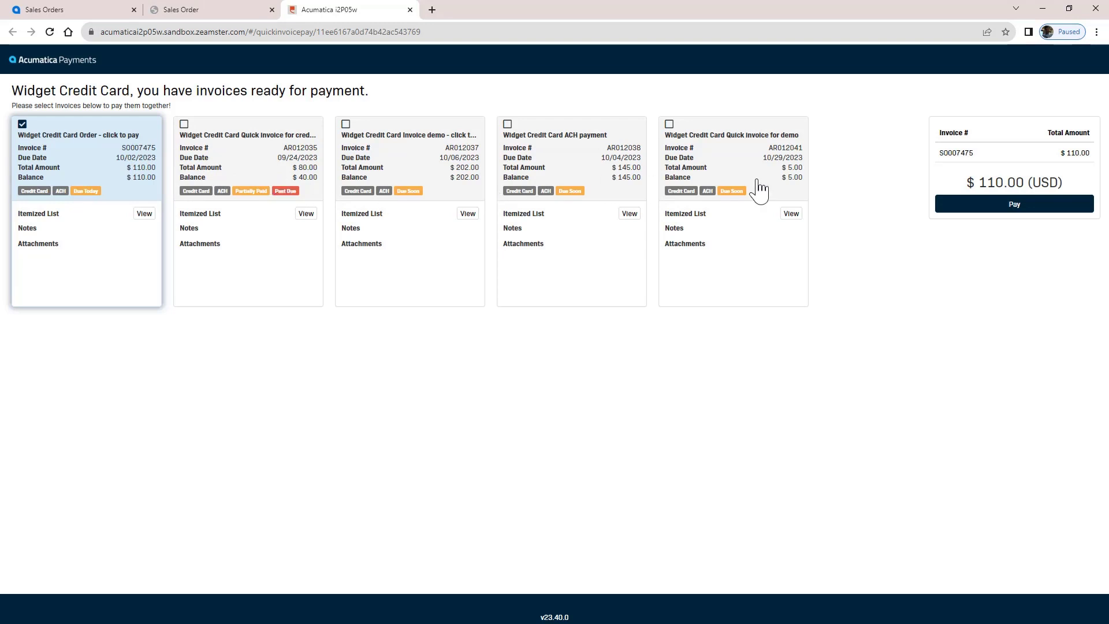
pyautogui.click(1030, 206)
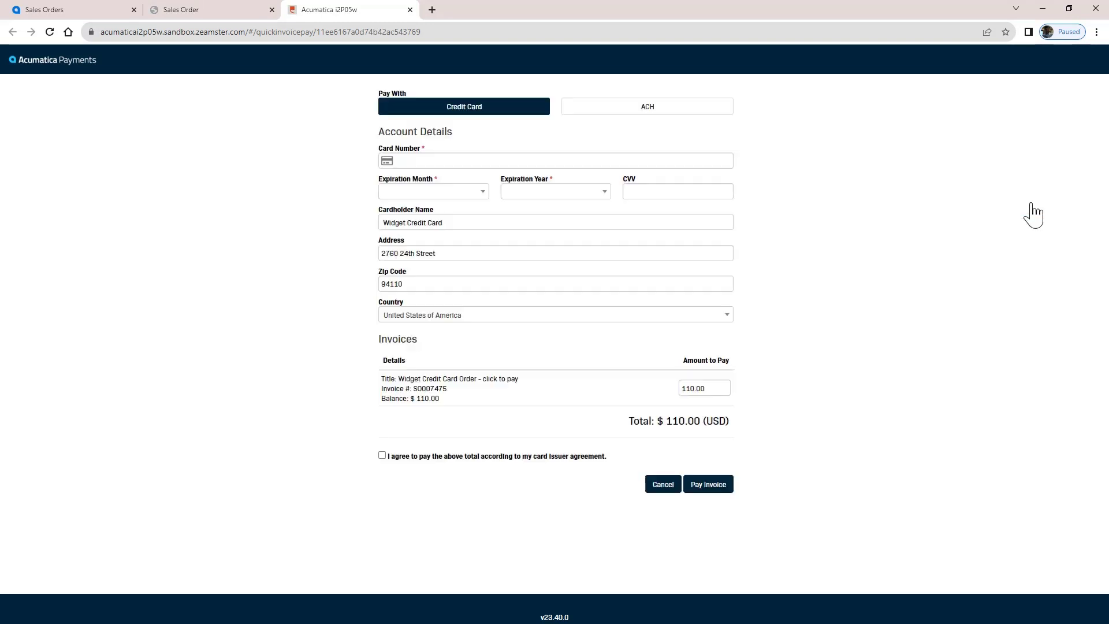
pyautogui.click(431, 161)
pyautogui.write('5105105105105100')
pyautogui.click(433, 192)
pyautogui.click(439, 276)
pyautogui.click(529, 192)
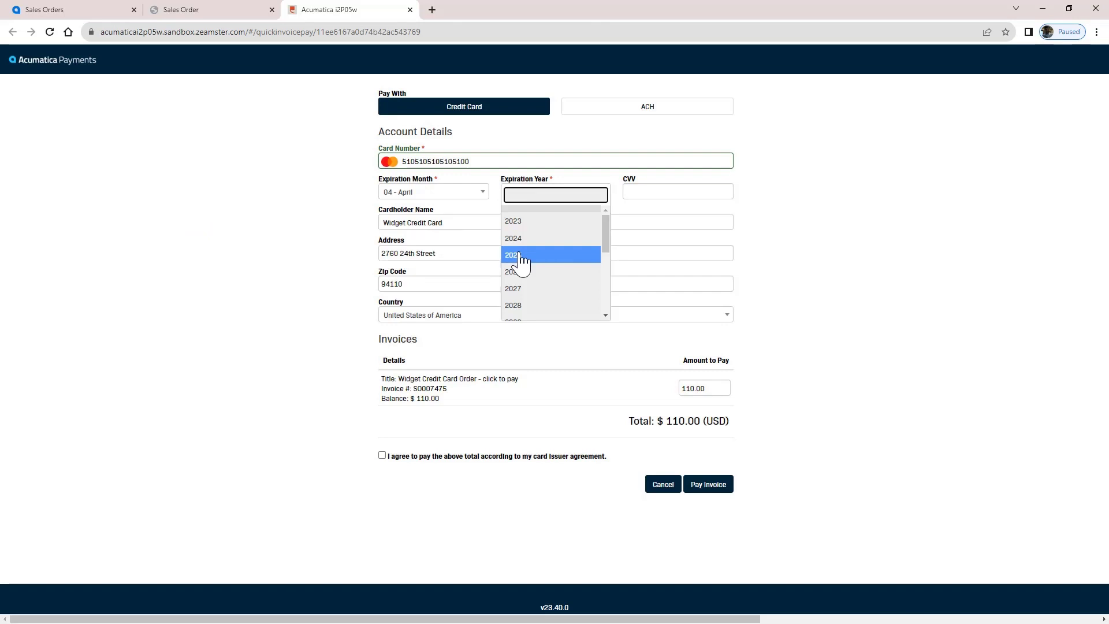
pyautogui.click(520, 253)
pyautogui.click(641, 191)
pyautogui.write('123')
# Accept the card agreement, submit the payment, and return to sales order SO007475.
pyautogui.click(382, 455)
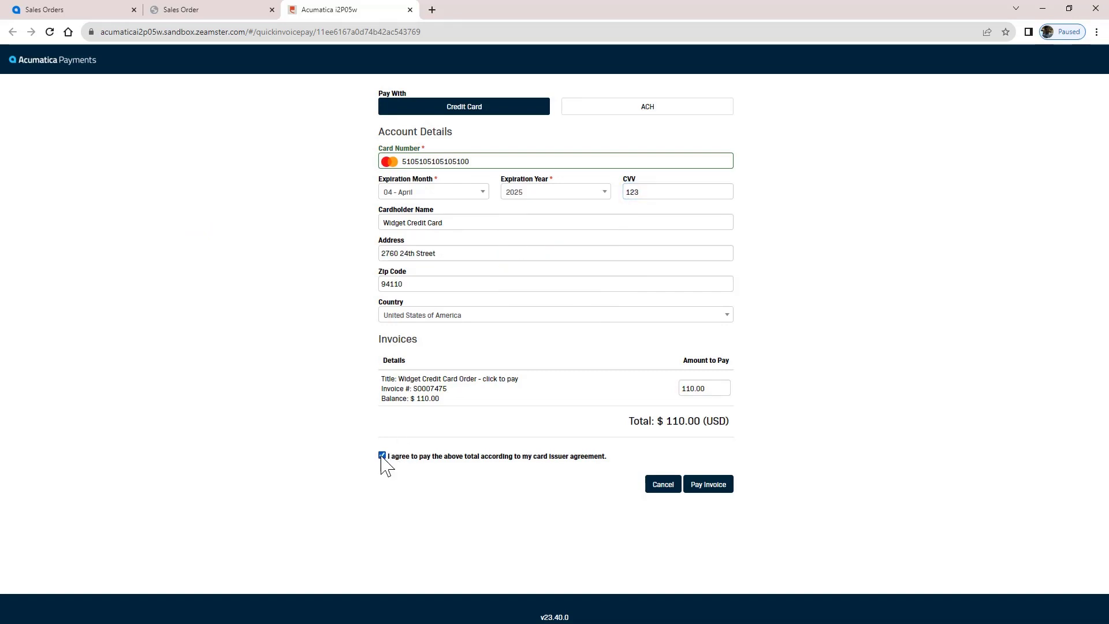
pyautogui.click(708, 487)
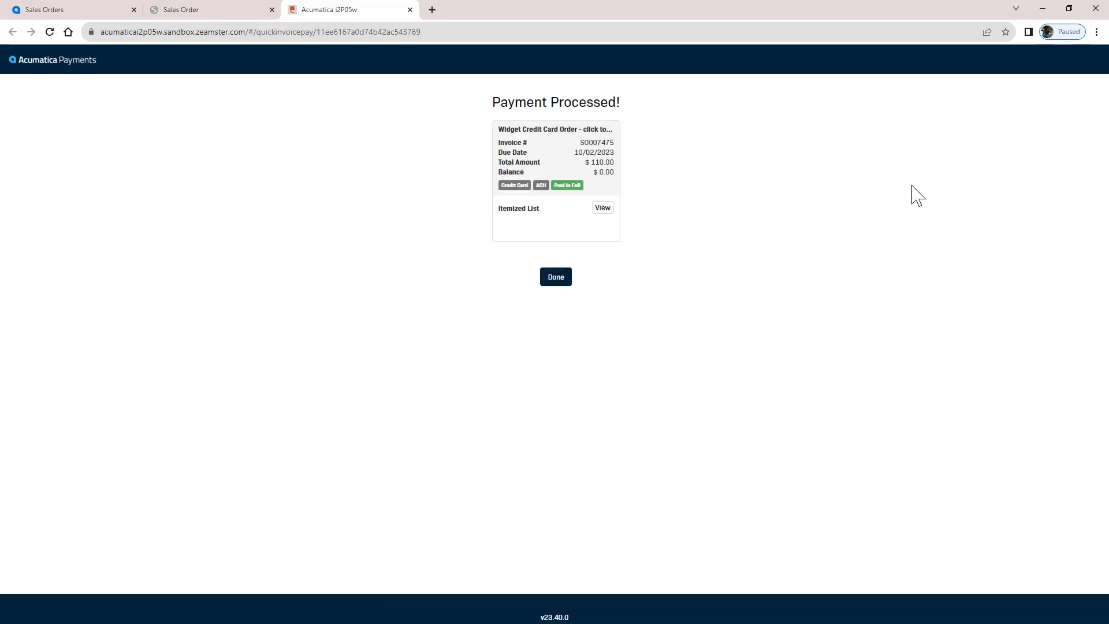
pyautogui.click(272, 10)
pyautogui.click(89, 10)
# Reload SO007475 and confirm its Payments tab lists payment 004491.
pyautogui.click(138, 113)
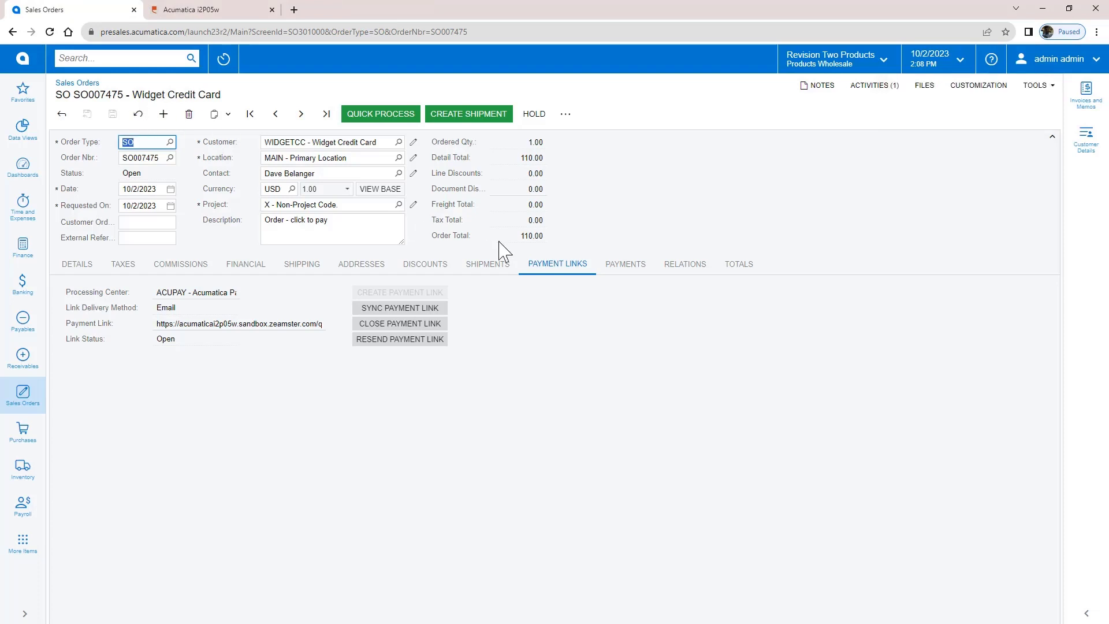
pyautogui.click(625, 265)
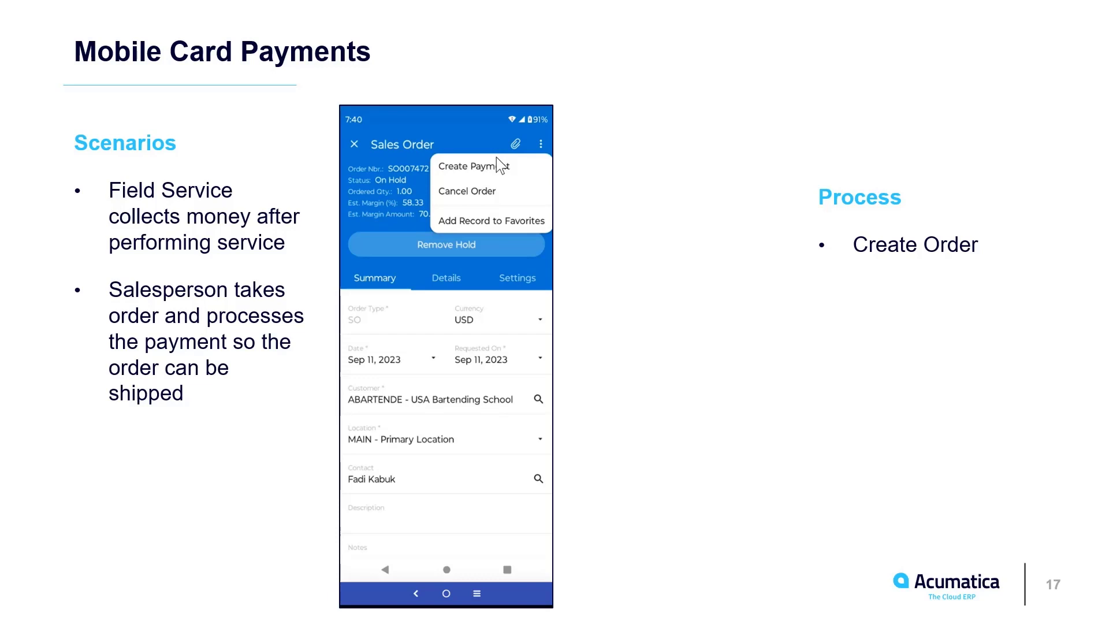
# Advance the Mobile Card Payments slide to reveal the next process step.
pyautogui.press('Right')
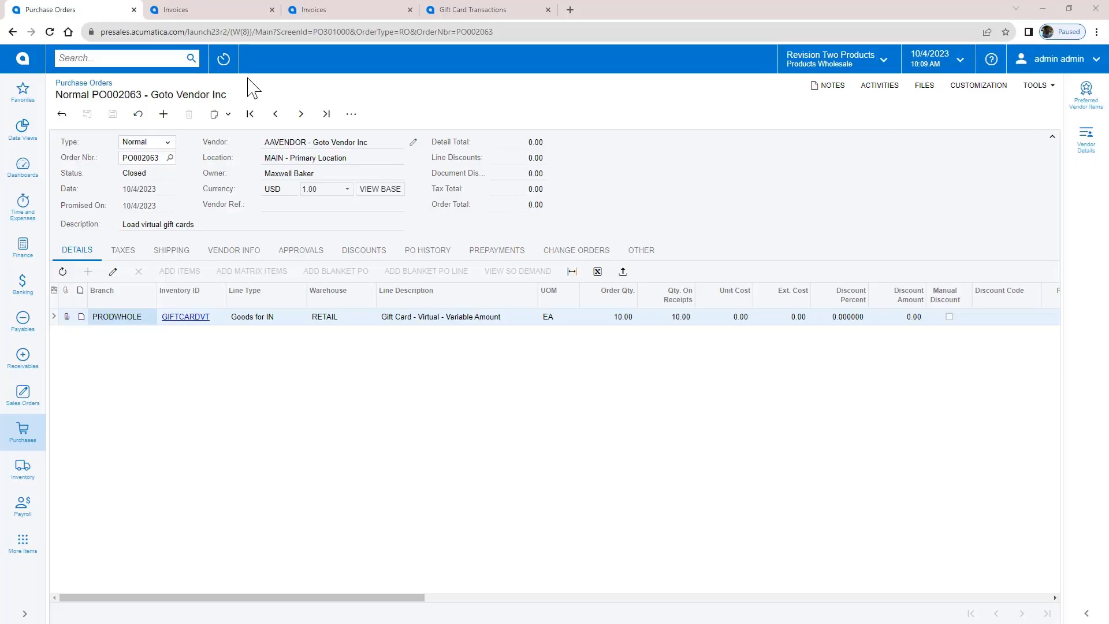
# Open receipt PR002026 from PO002063's history and check its ten gift card serial numbers.
pyautogui.click(426, 256)
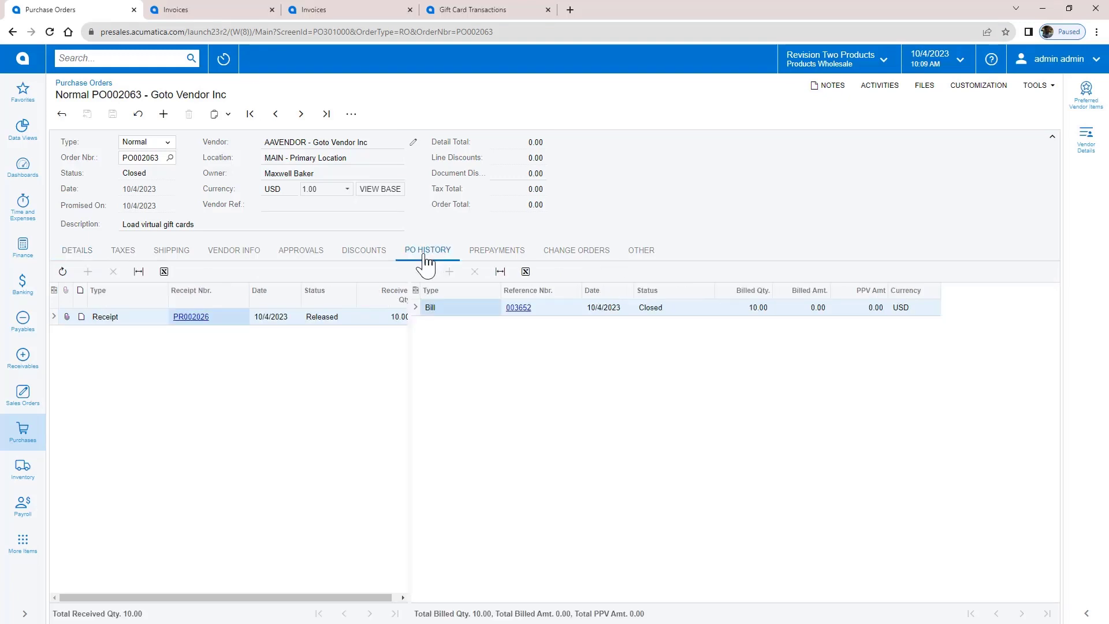
pyautogui.click(195, 323)
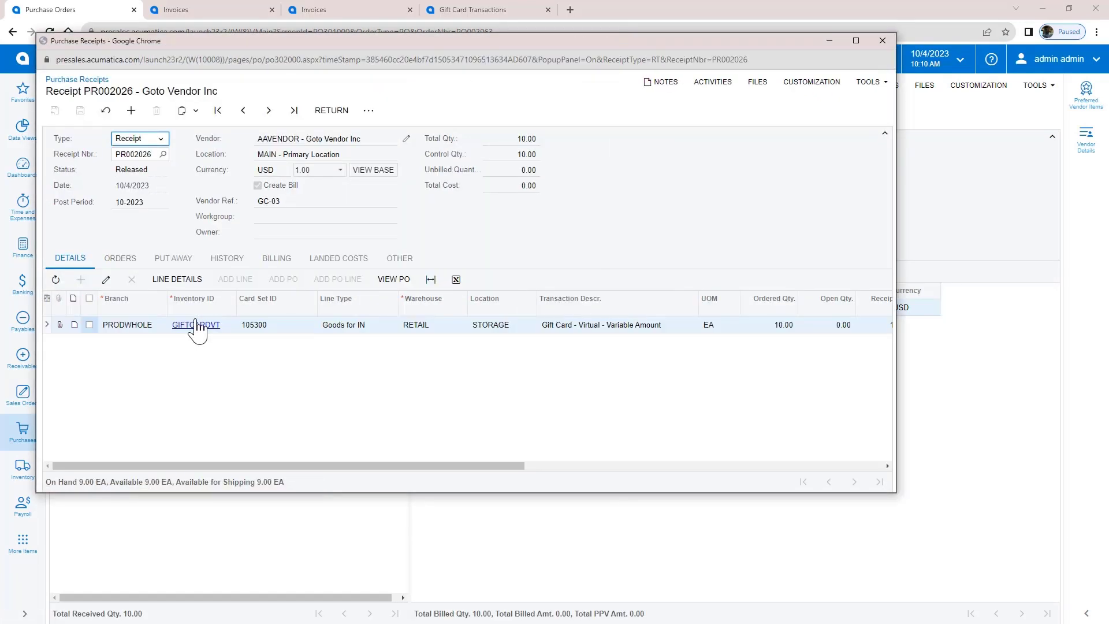
pyautogui.click(179, 279)
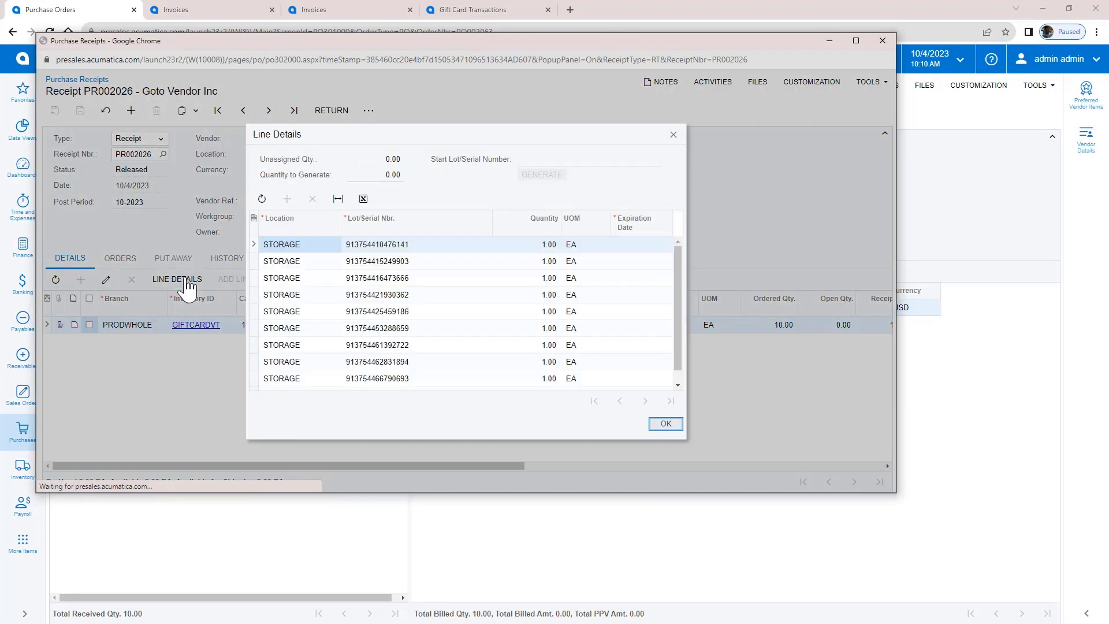
pyautogui.click(666, 425)
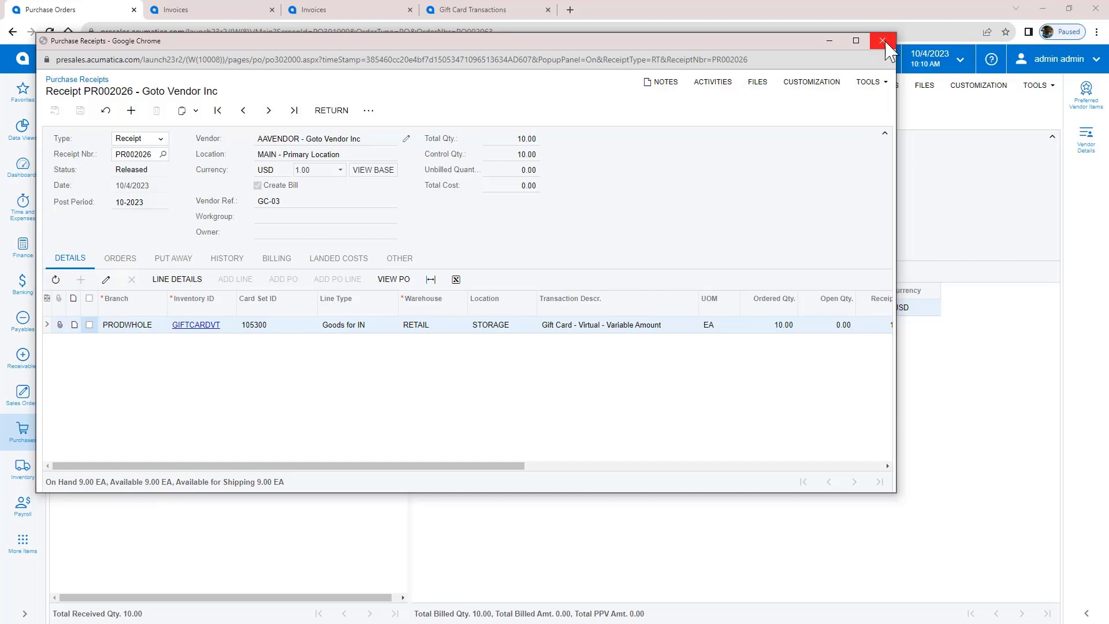
pyautogui.click(883, 40)
# Add a GIFTCARDVT line priced 50.00 to invoice AR012053 and save it.
pyautogui.click(228, 12)
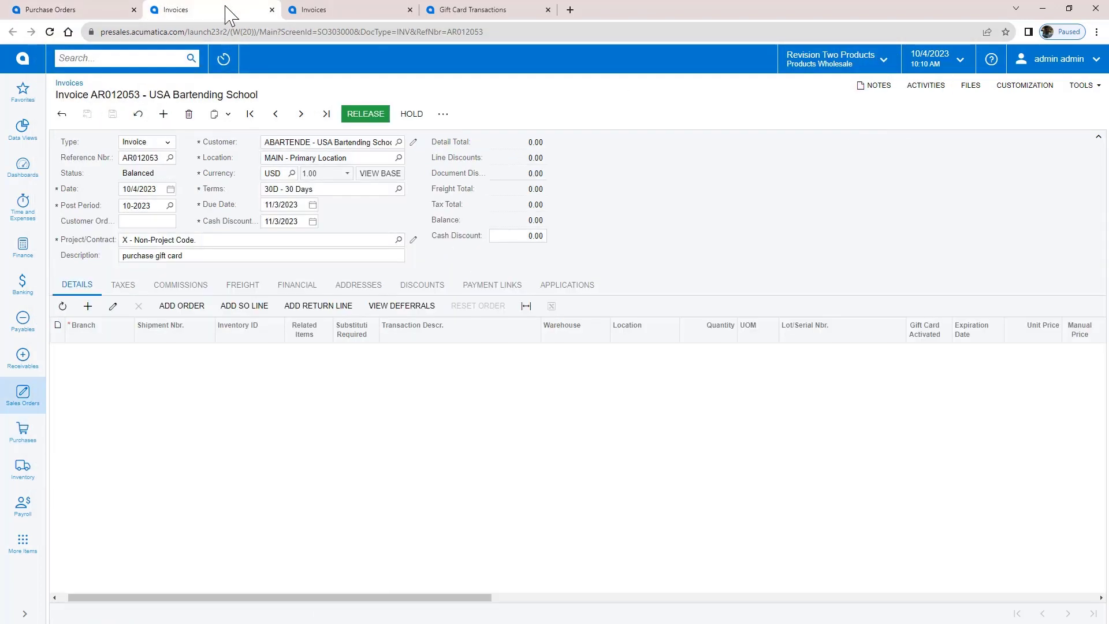
pyautogui.click(88, 306)
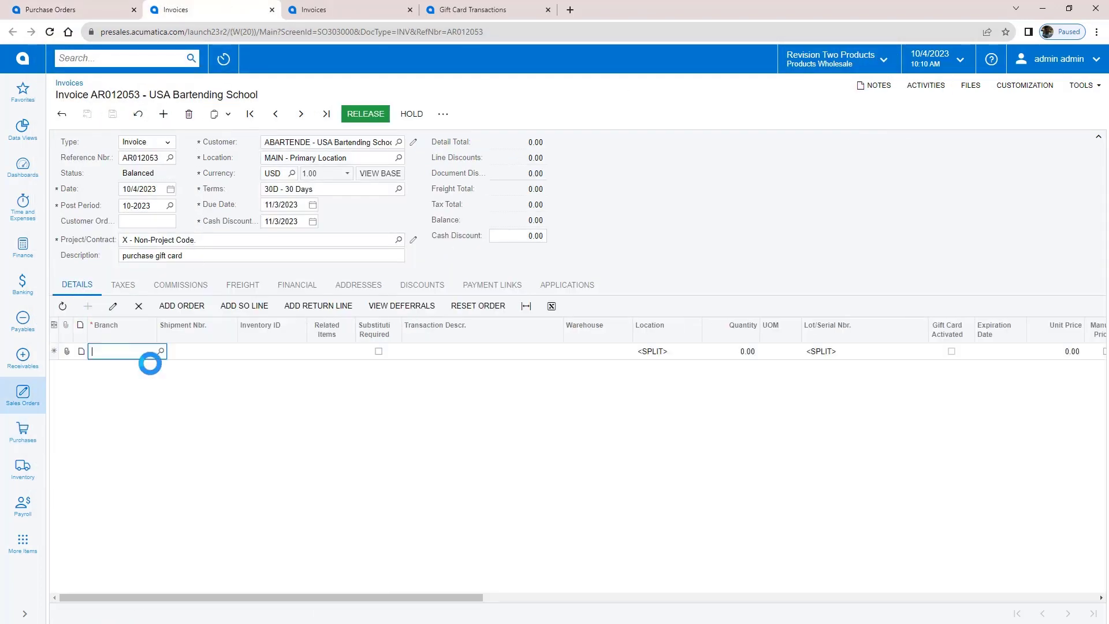
pyautogui.click(272, 351)
pyautogui.write('gift')
pyautogui.press('Tab')
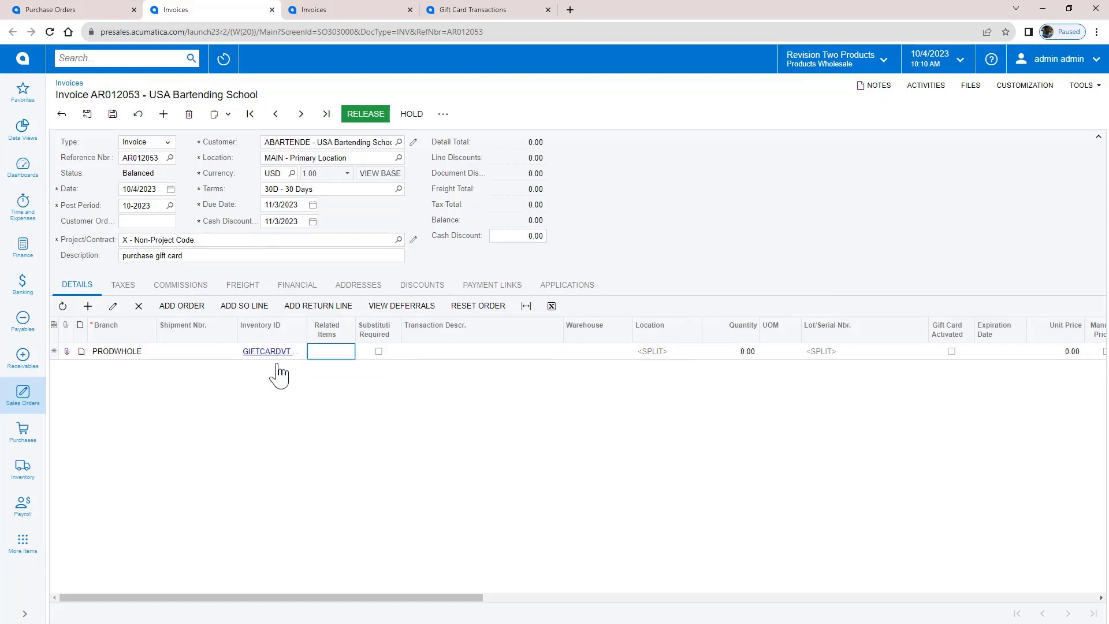
pyautogui.press('Tab')
pyautogui.press('Tab')
pyautogui.press('Tab')
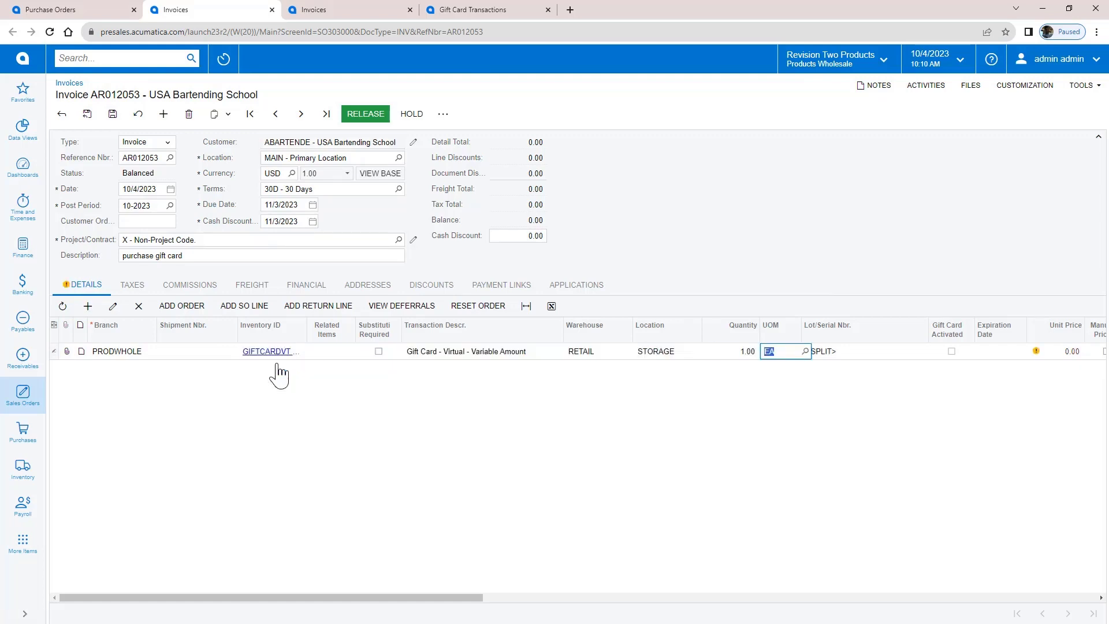
pyautogui.press('Tab')
pyautogui.press('Tab')
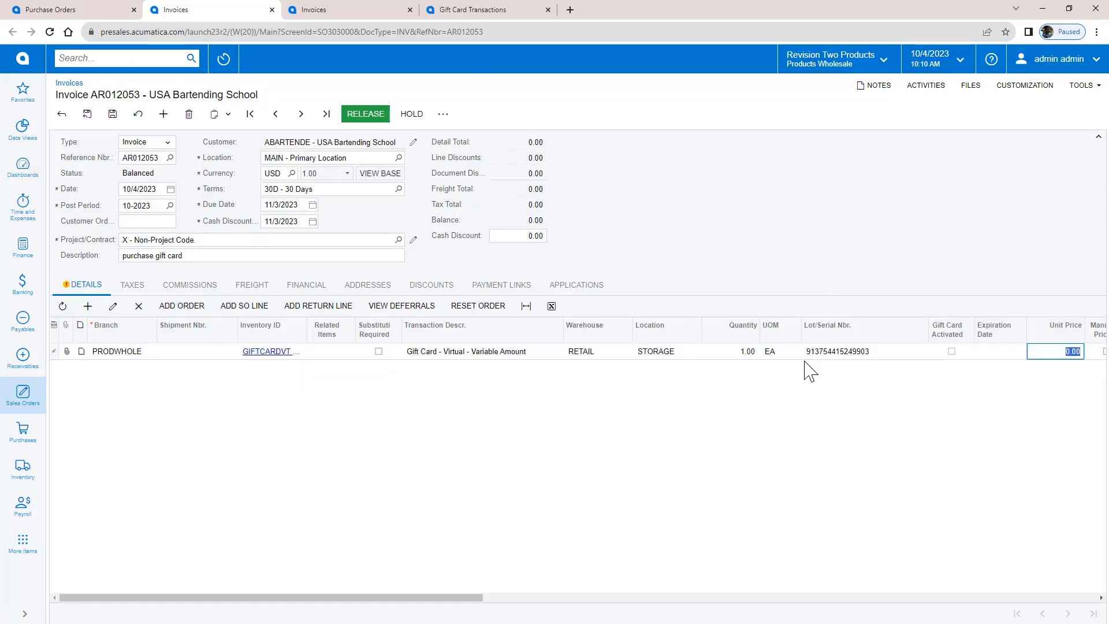
pyautogui.write('50')
pyautogui.press('Tab')
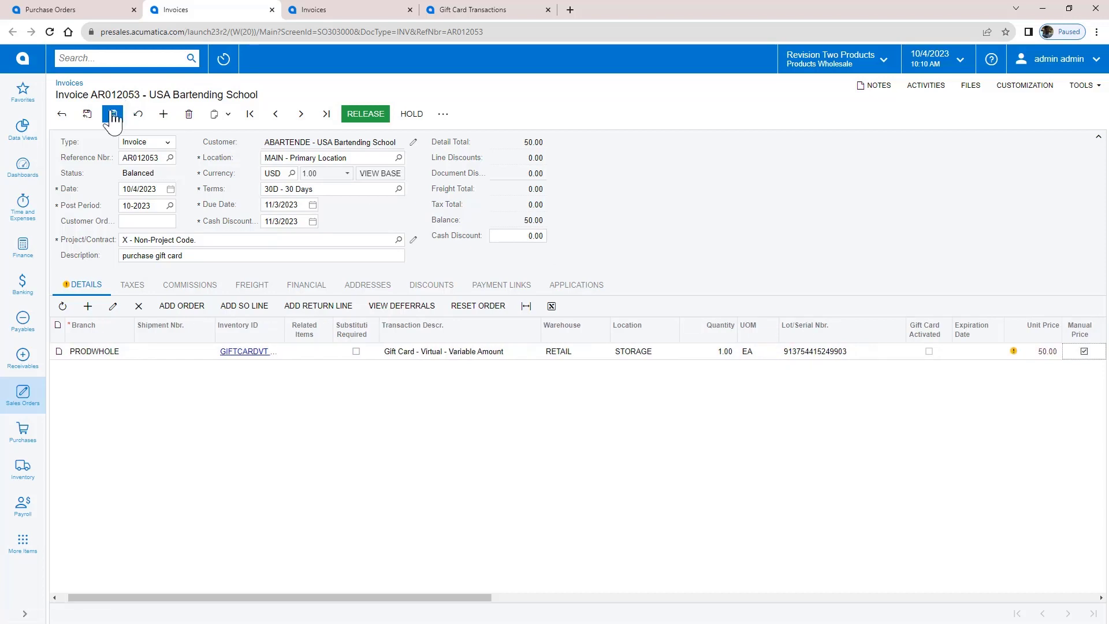
pyautogui.click(111, 113)
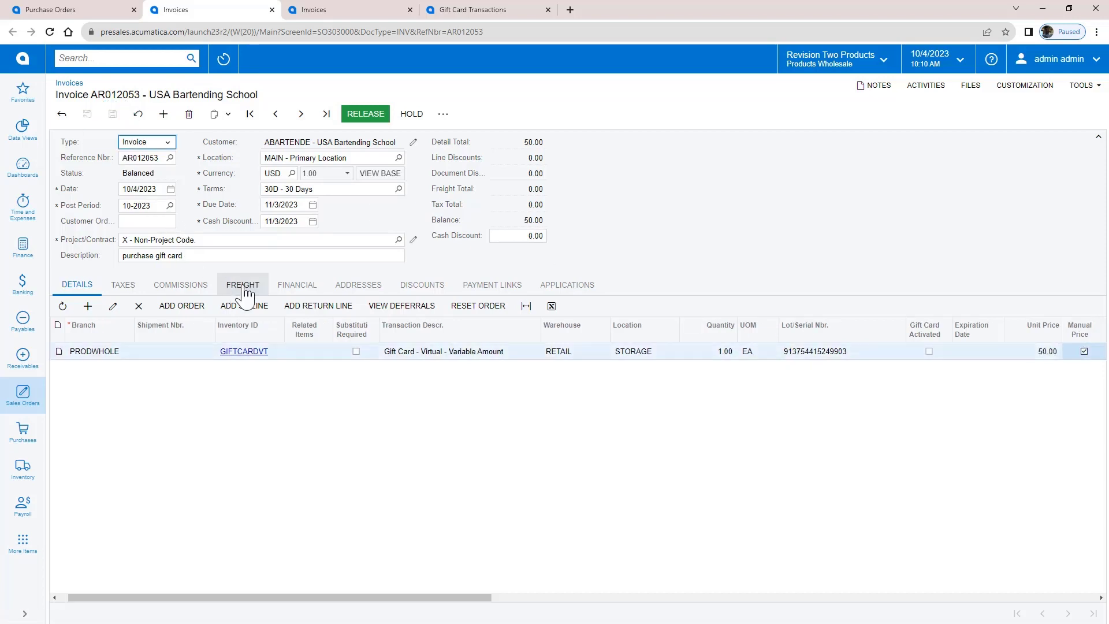
# Create and capture a 50.00 ACUPAYCC credit-card payment for invoice AR012053.
pyautogui.click(292, 286)
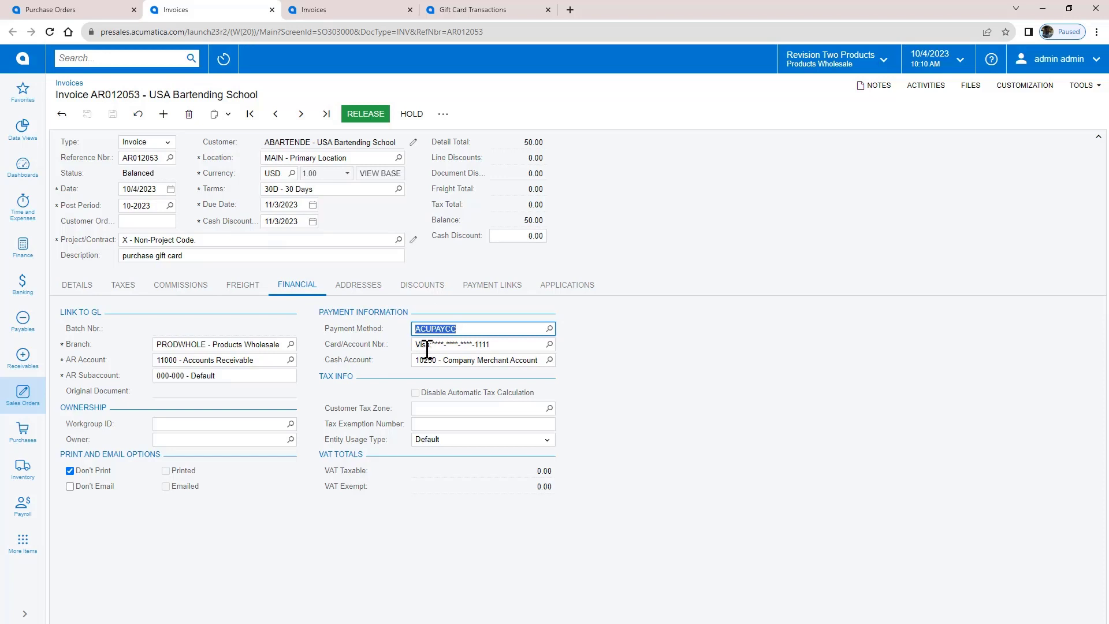
pyautogui.click(563, 288)
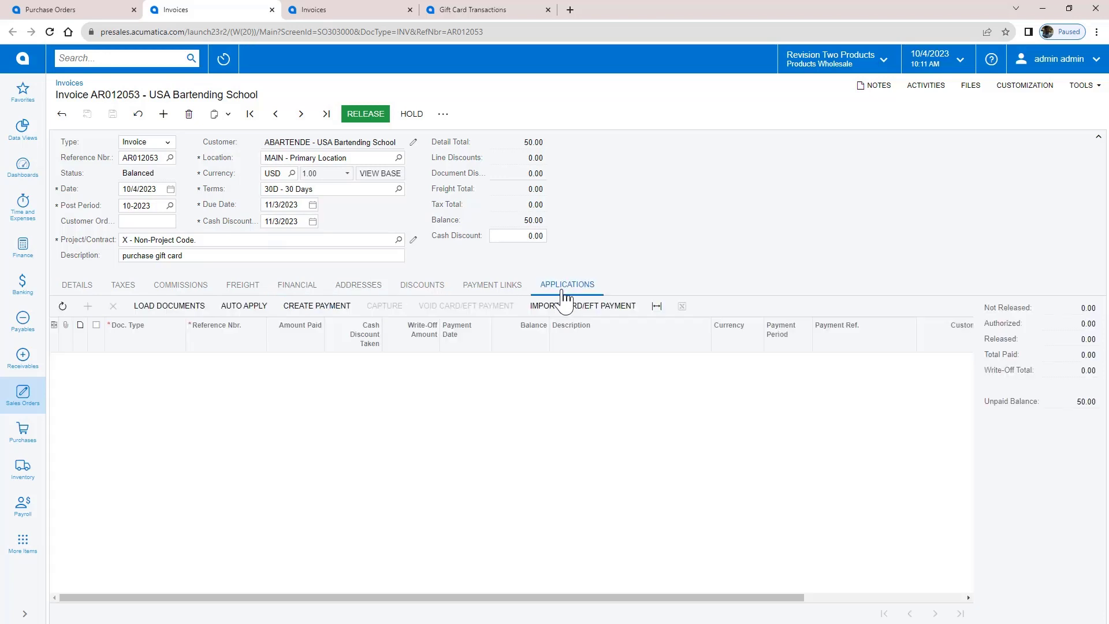
pyautogui.click(317, 307)
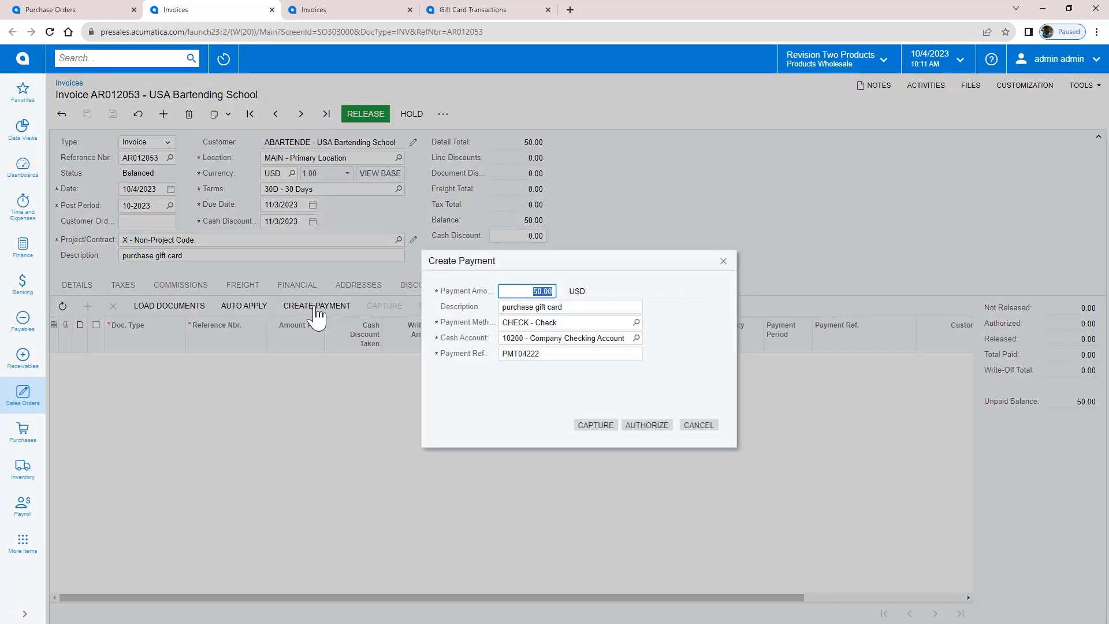
pyautogui.click(595, 425)
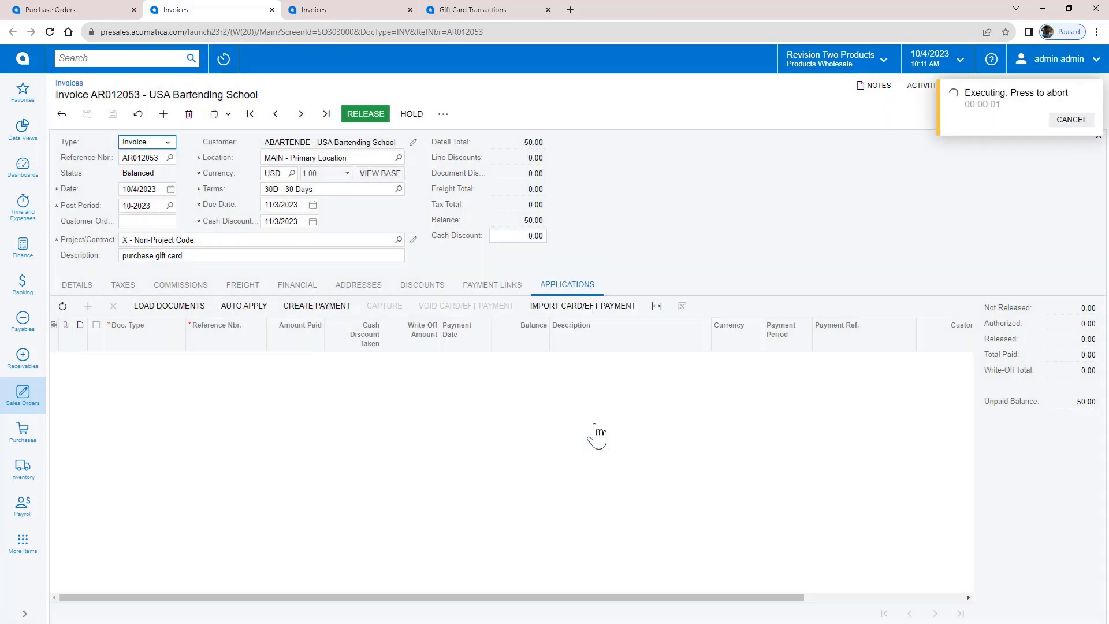
pyautogui.click(81, 286)
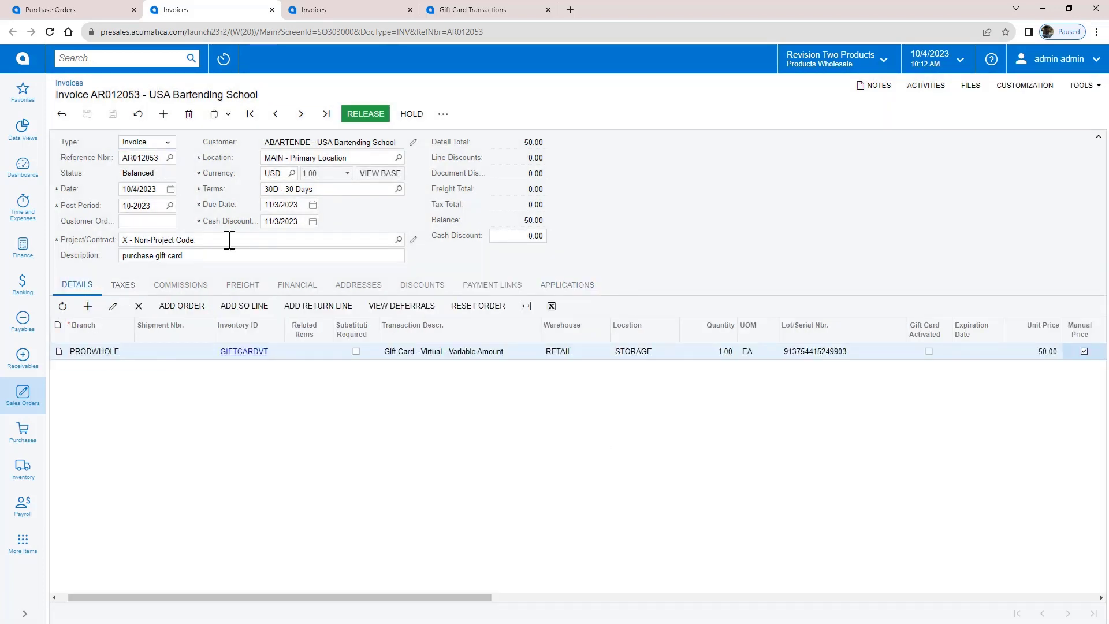
# Activate the gift card sold on invoice AR012053 and email the digital gift card to the customer.
pyautogui.click(443, 114)
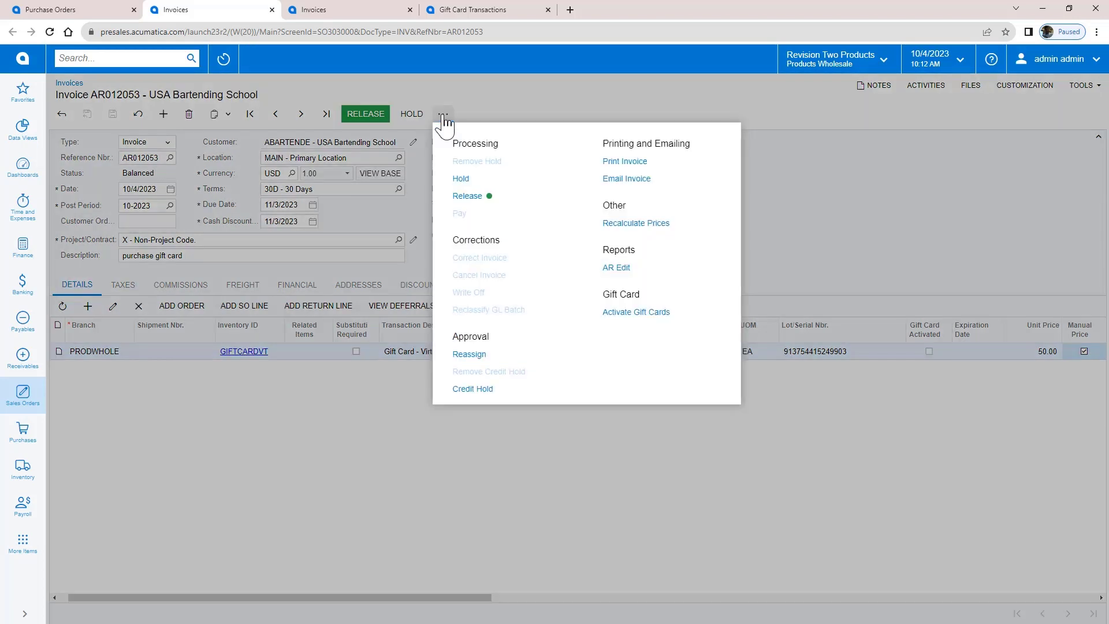
pyautogui.click(636, 312)
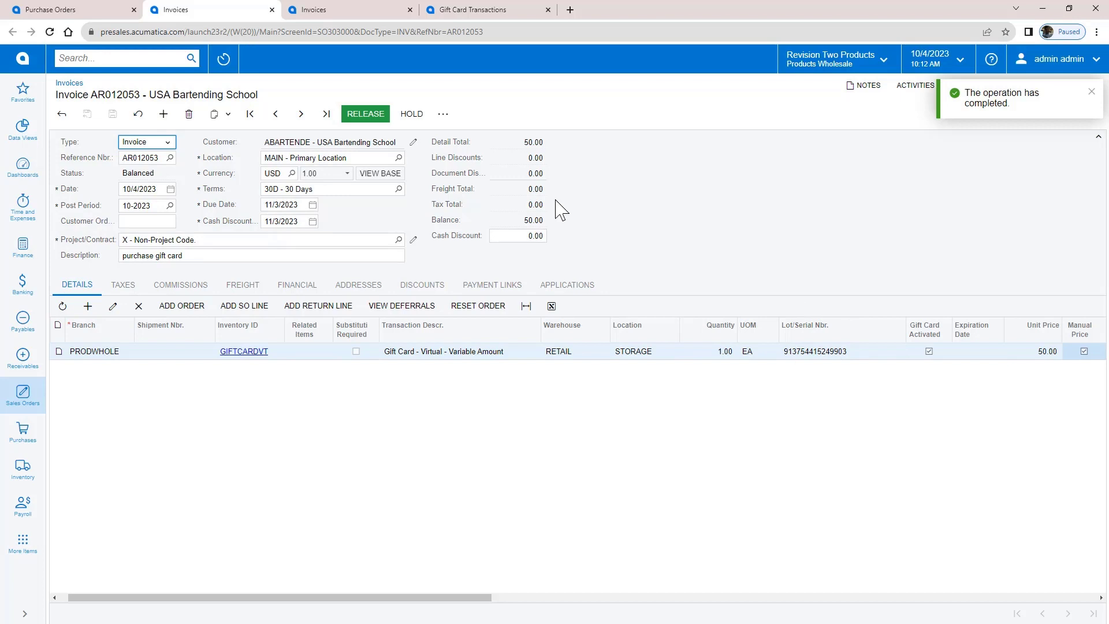
pyautogui.click(352, 114)
pyautogui.click(561, 317)
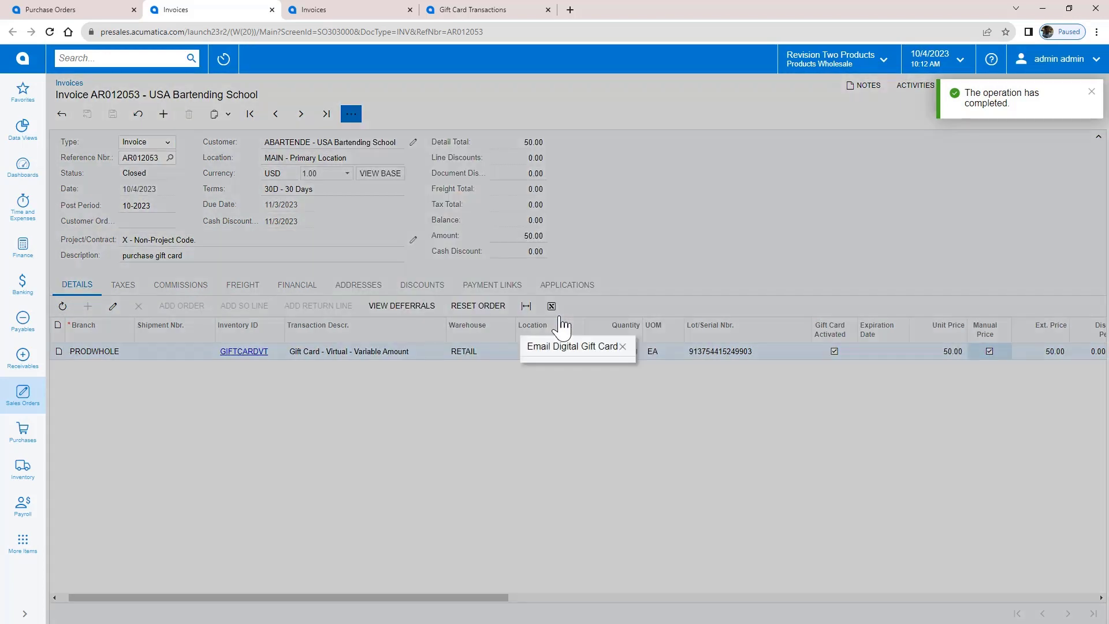
pyautogui.click(621, 372)
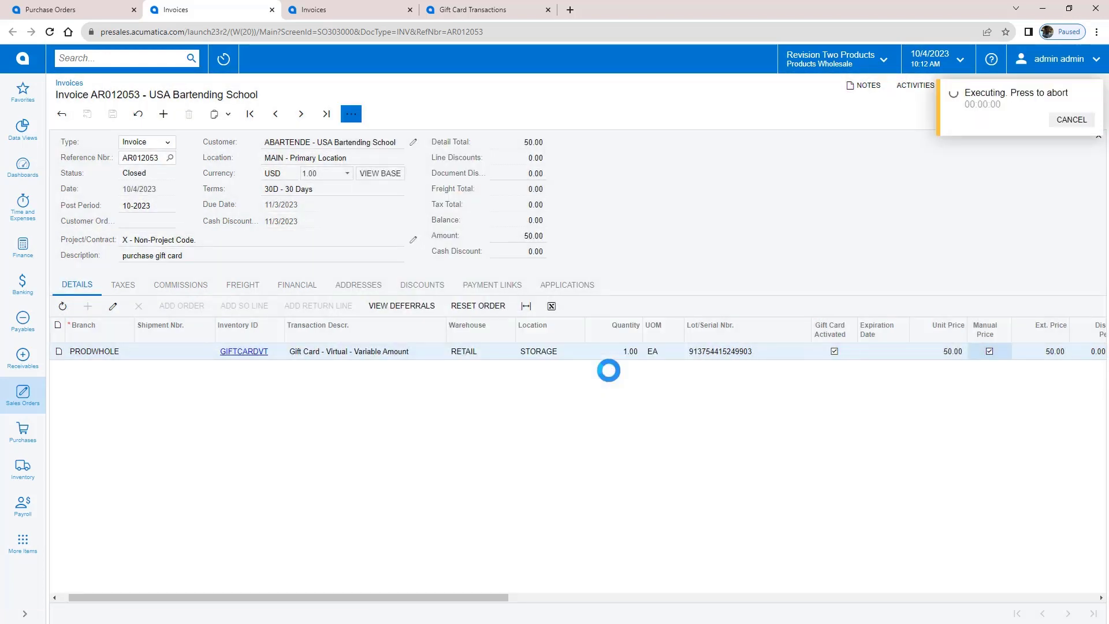
pyautogui.click(1095, 92)
# Check the sent gift card email in the invoice's activities and copy the digital card number.
pyautogui.click(920, 85)
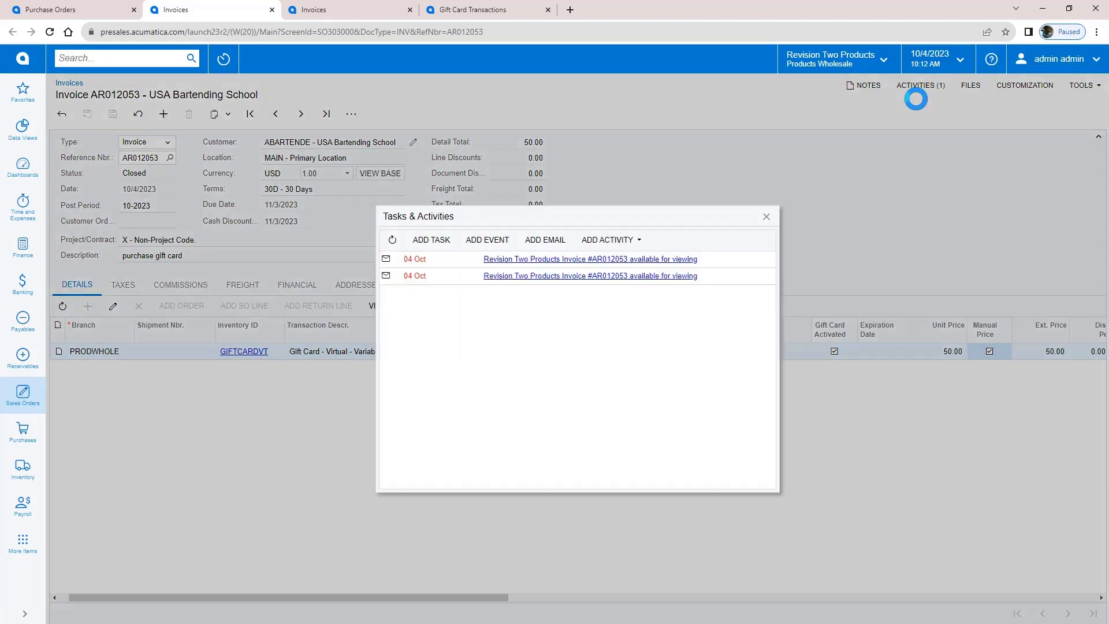
pyautogui.click(545, 240)
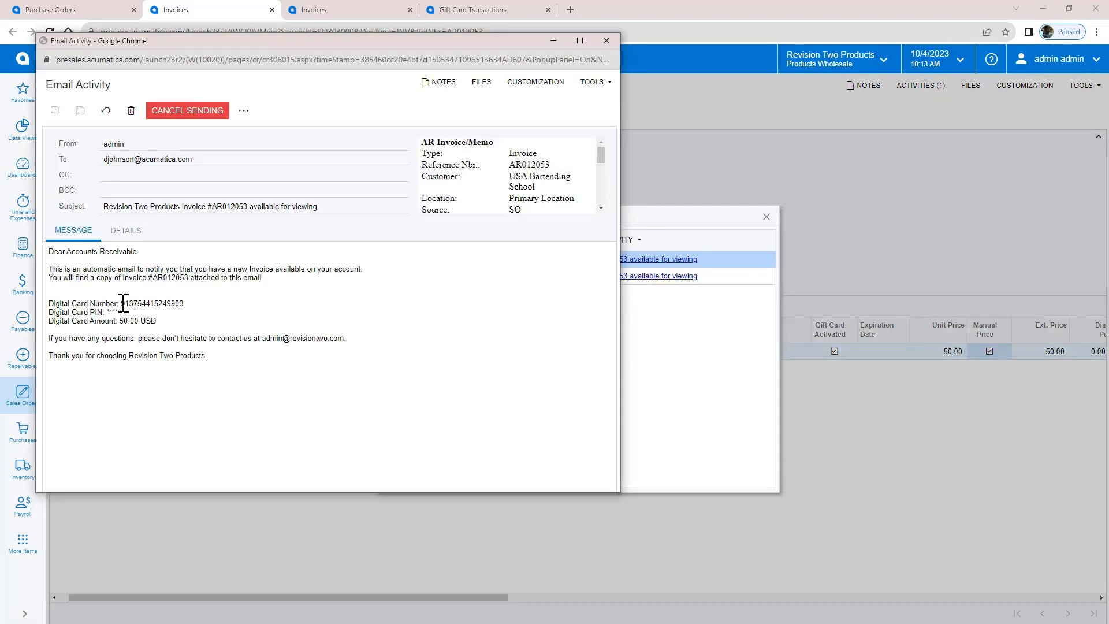
pyautogui.moveTo(123, 303); pyautogui.dragTo(182, 308)
pyautogui.click(619, 168)
# Take invoice AR012052 off hold and view its applications.
pyautogui.click(323, 13)
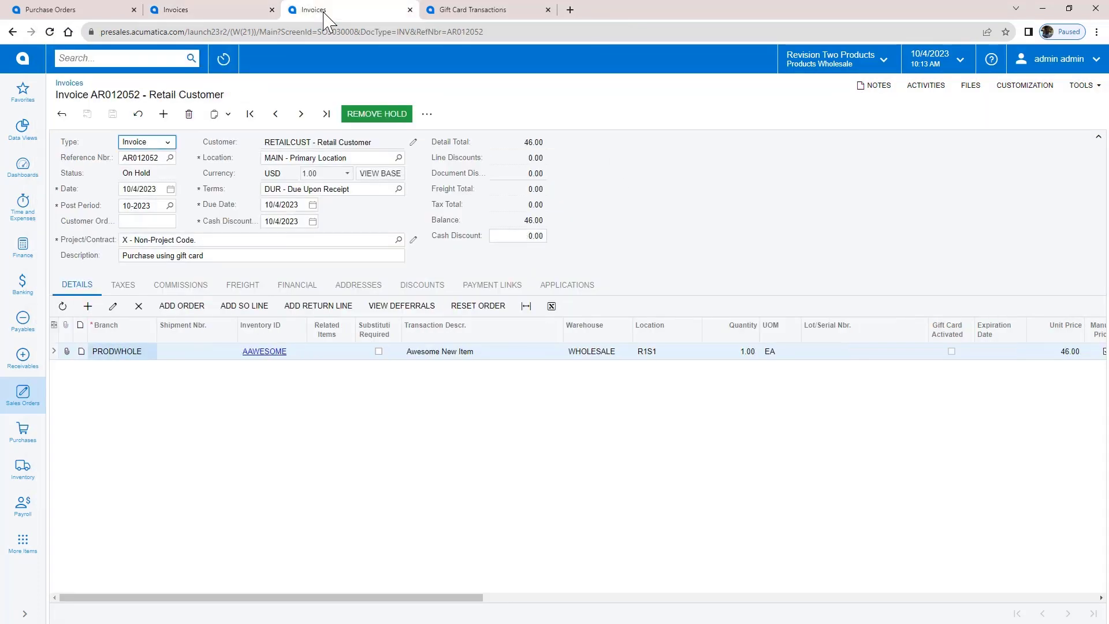
pyautogui.click(373, 115)
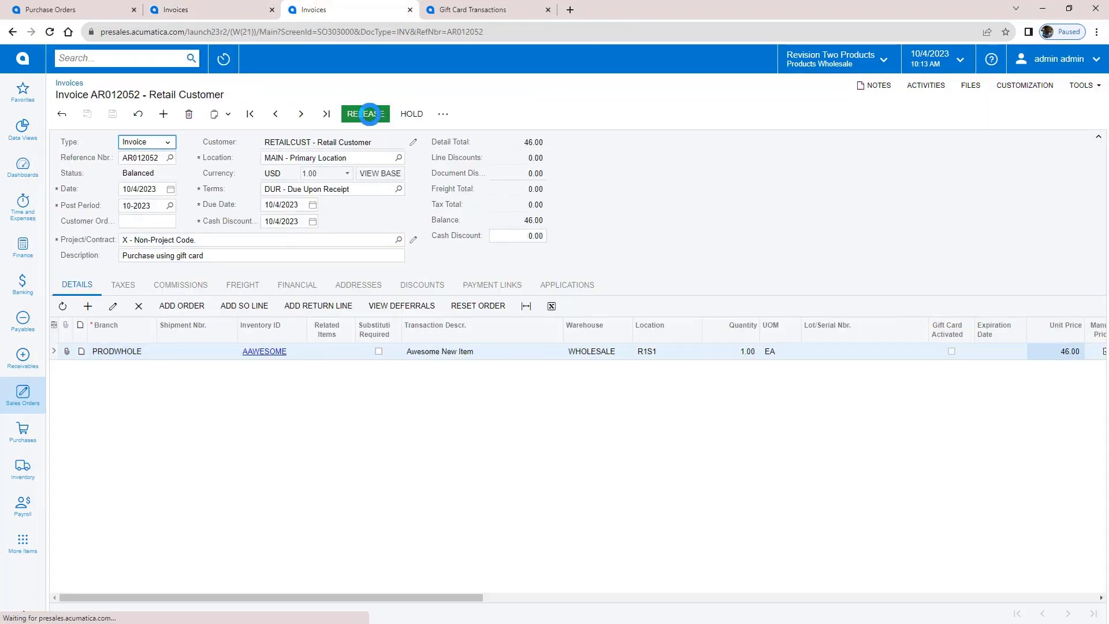
pyautogui.click(567, 284)
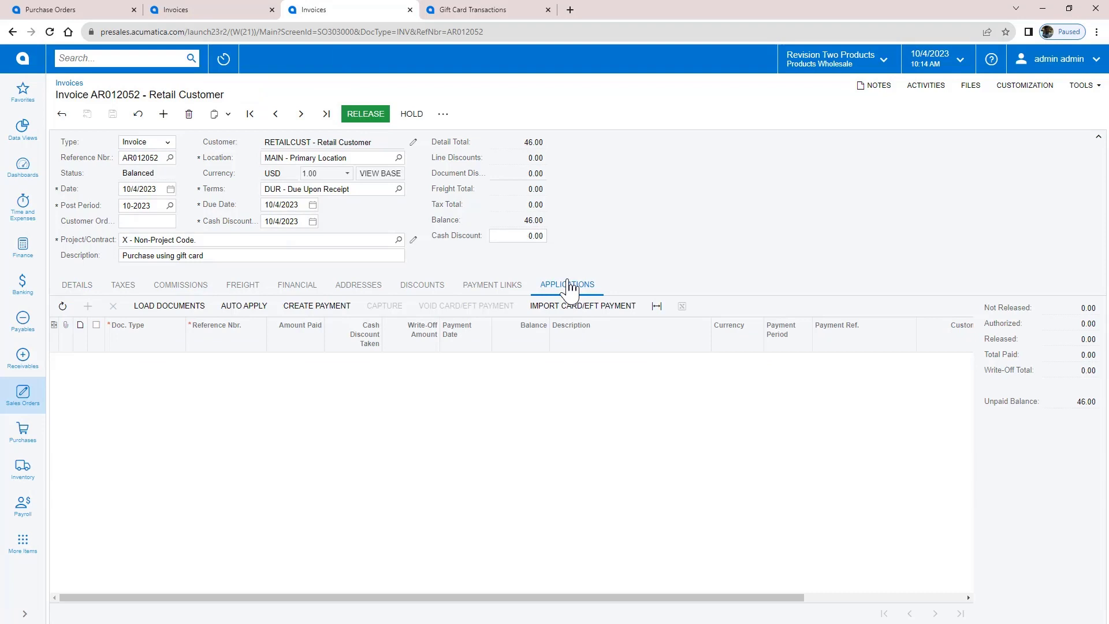
# Pay the full 46.00 with the gift card, pasting its number and entering its PIN.
pyautogui.click(333, 307)
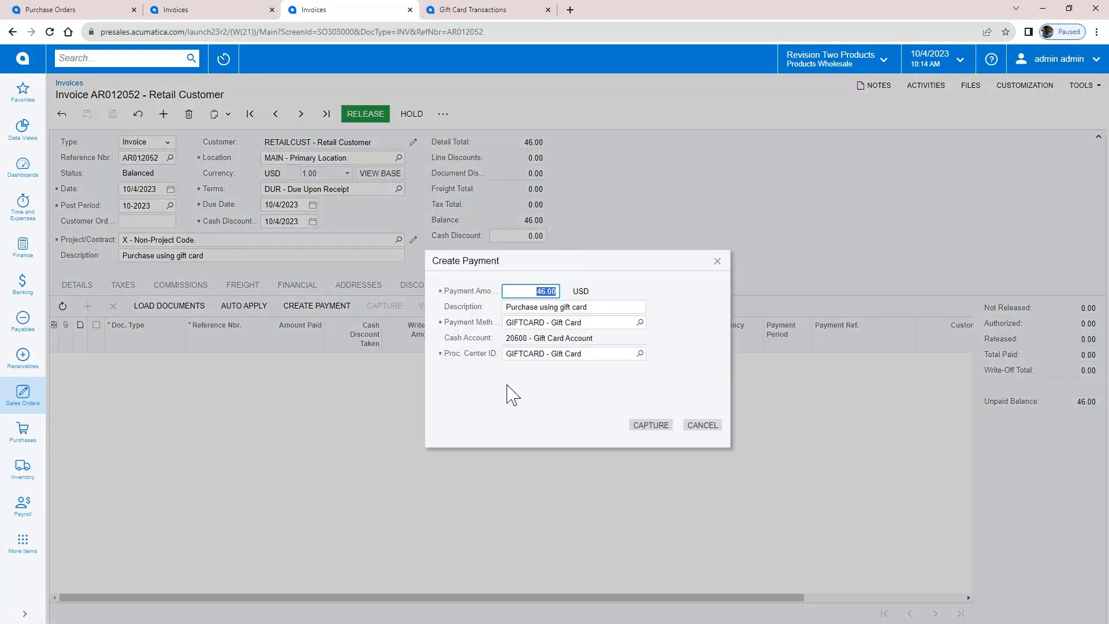
pyautogui.click(651, 426)
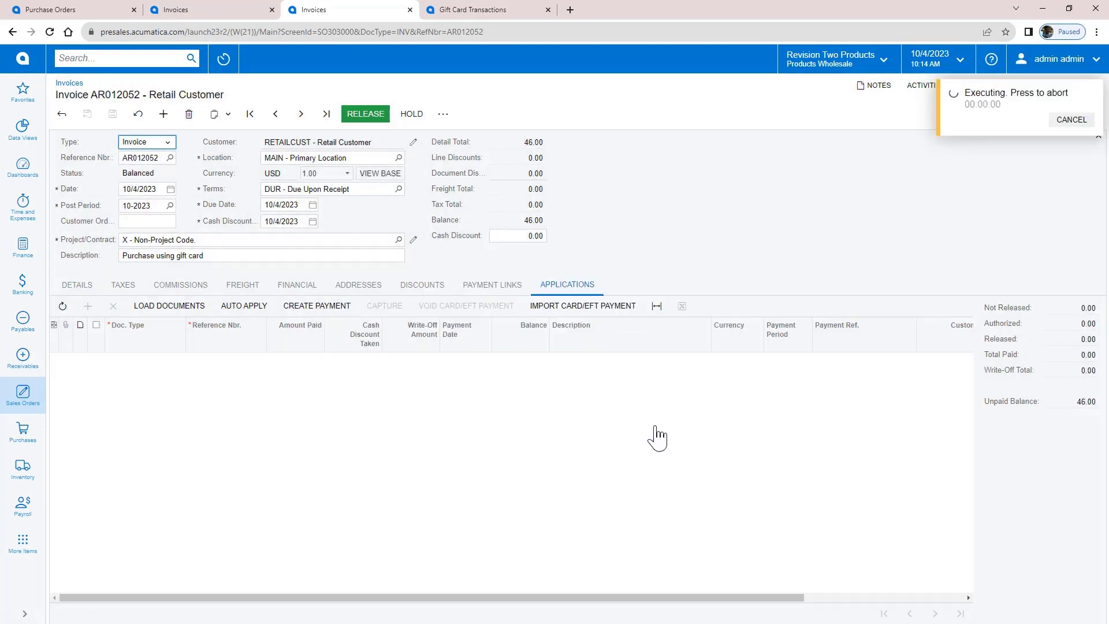
pyautogui.hotkey('ctrl', 'v')
pyautogui.press('Tab')
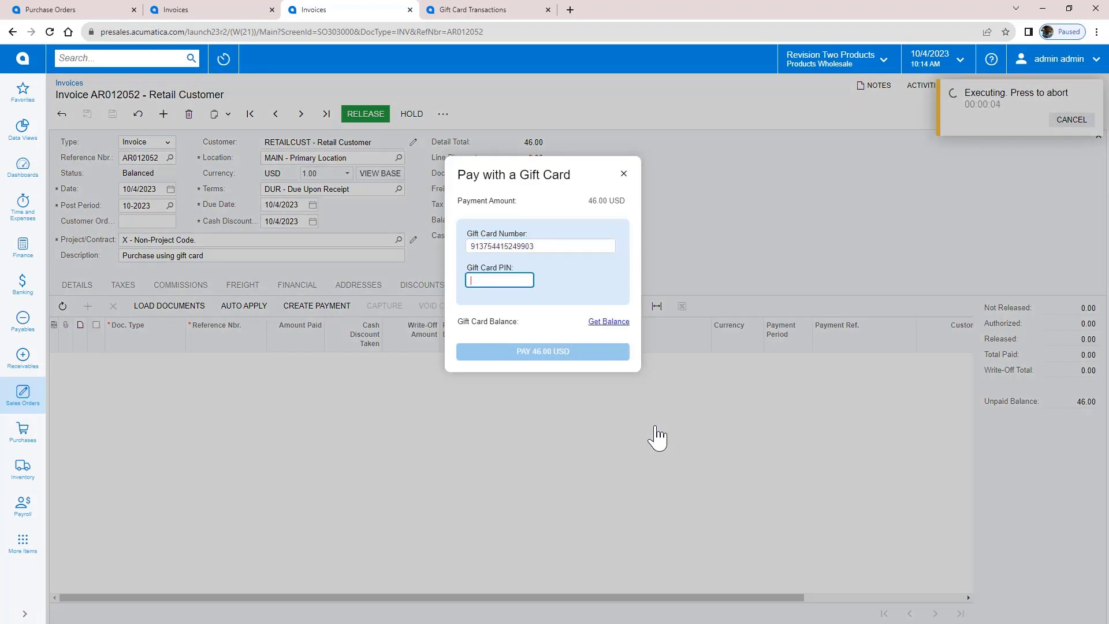
pyautogui.write('175073')
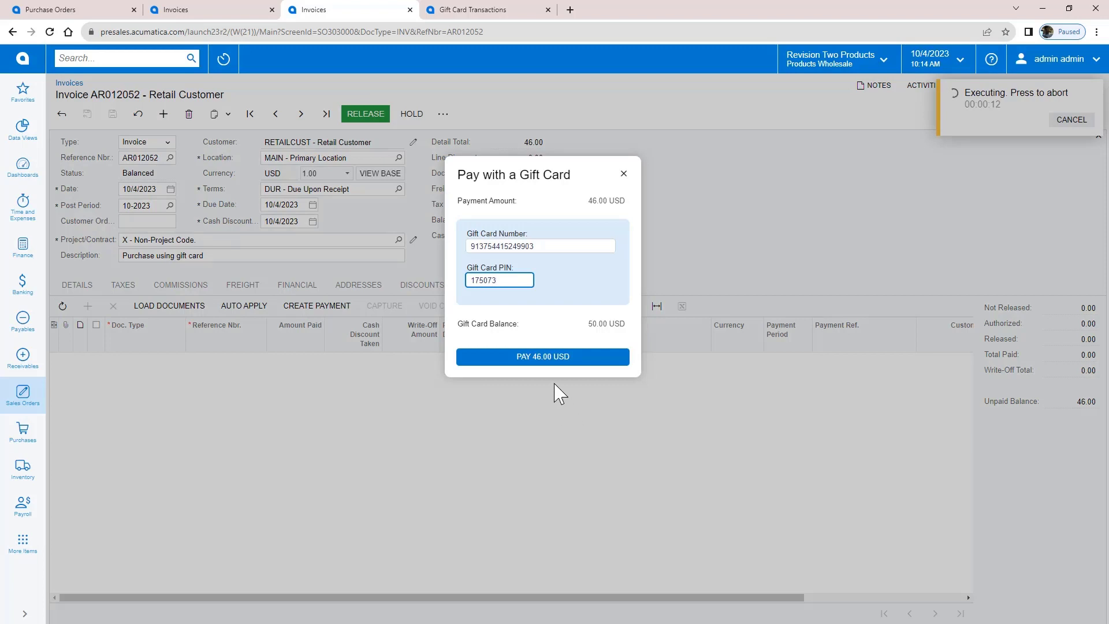
pyautogui.click(541, 358)
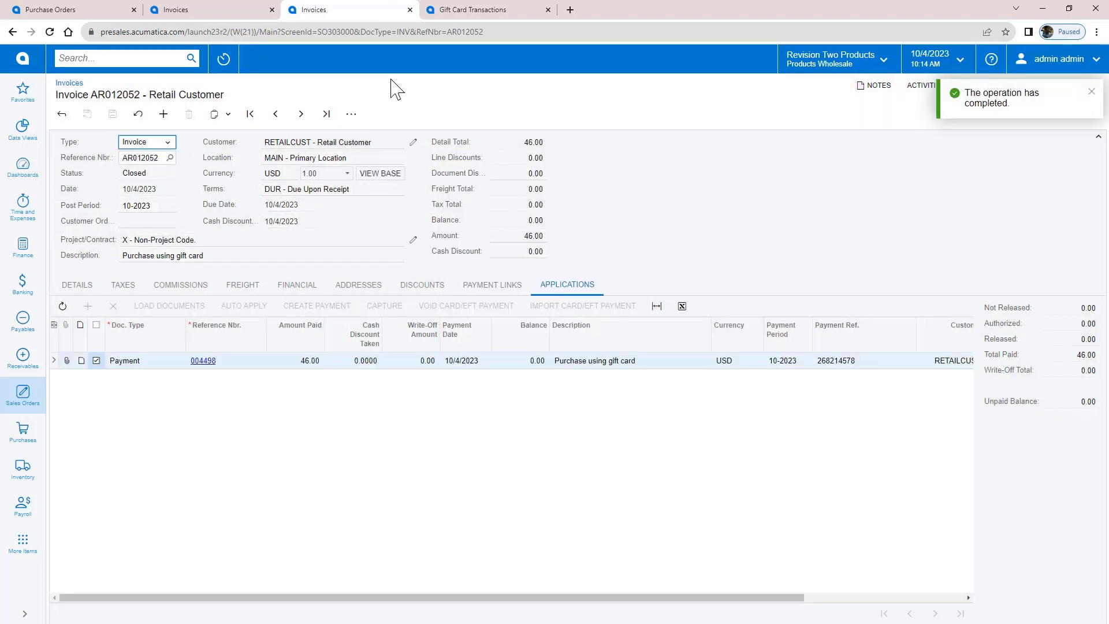
# Load the gift card's transactions: 50.00 issued, 46.00 redeemed, 4.00 remaining.
pyautogui.click(454, 11)
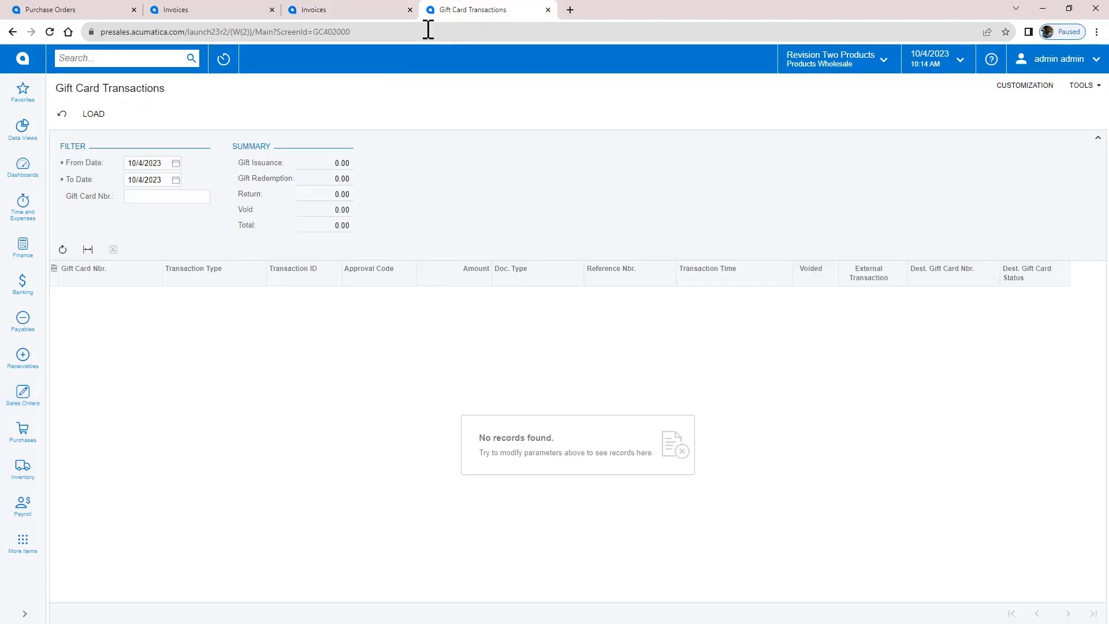
pyautogui.click(191, 195)
pyautogui.hotkey('ctrl', 'v')
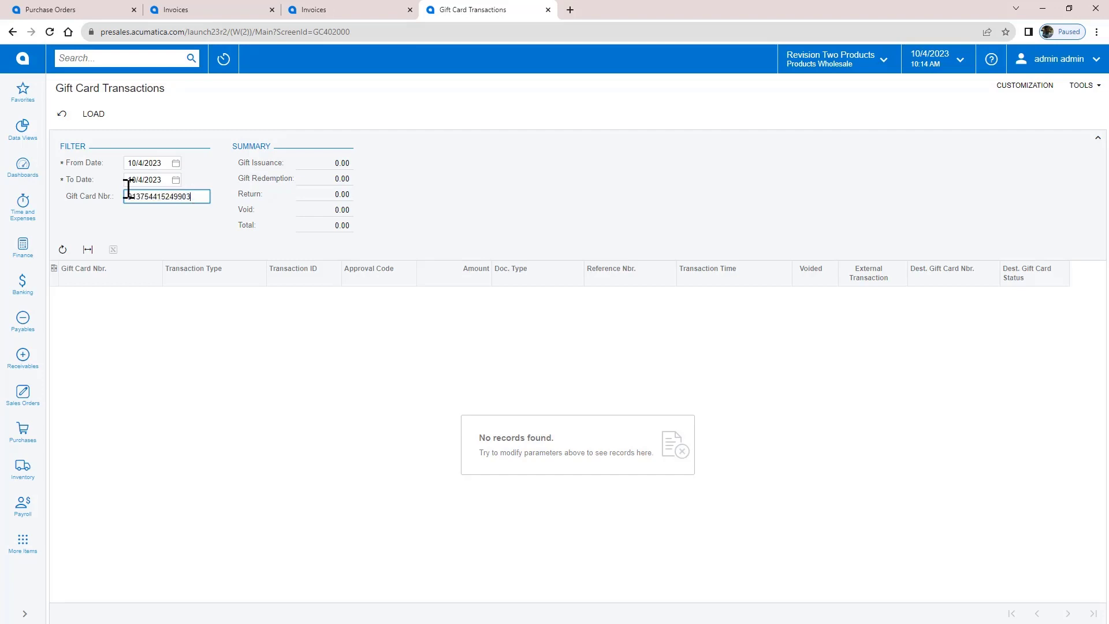
pyautogui.click(93, 114)
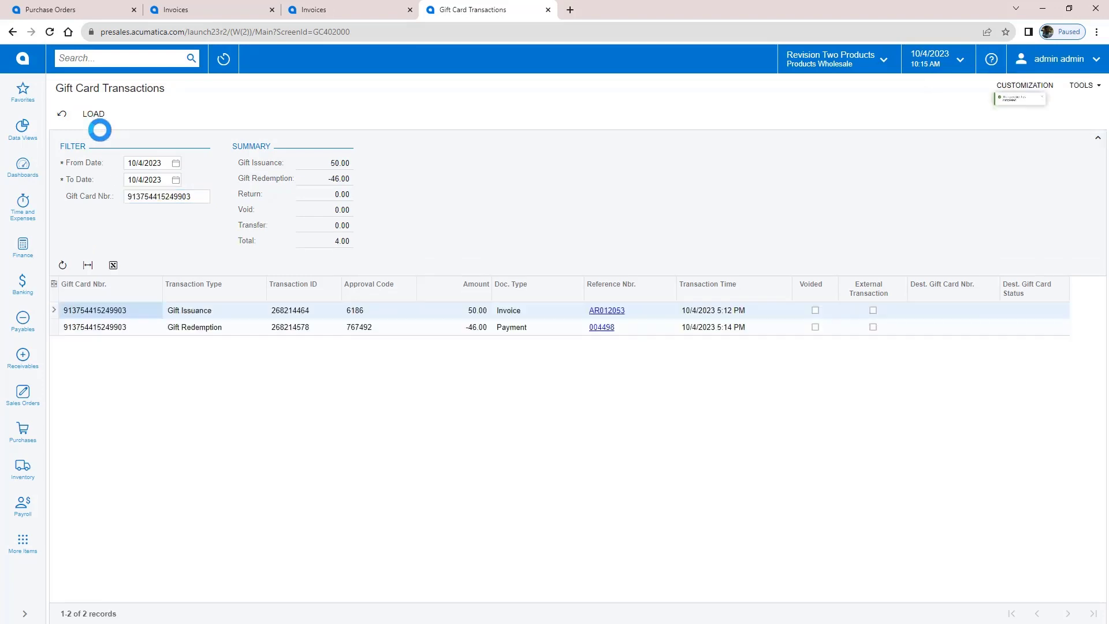